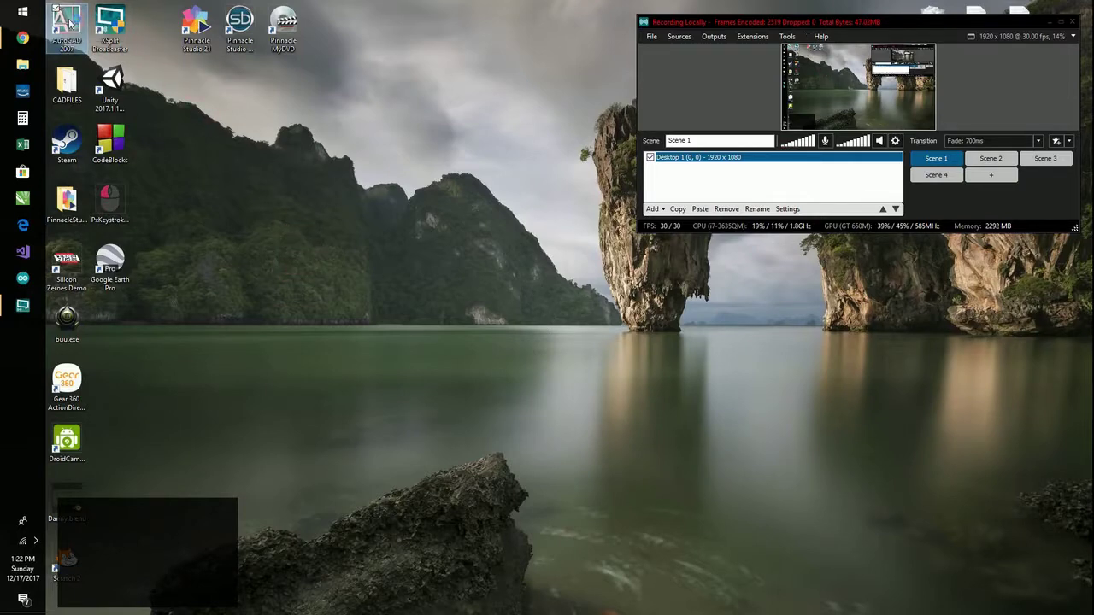
# Launch AutoCAD 2007 with the AutoCAD Classic workspace and postpone the New Features Workshop with Maybe later.
pyautogui.doubleClick(67, 22)
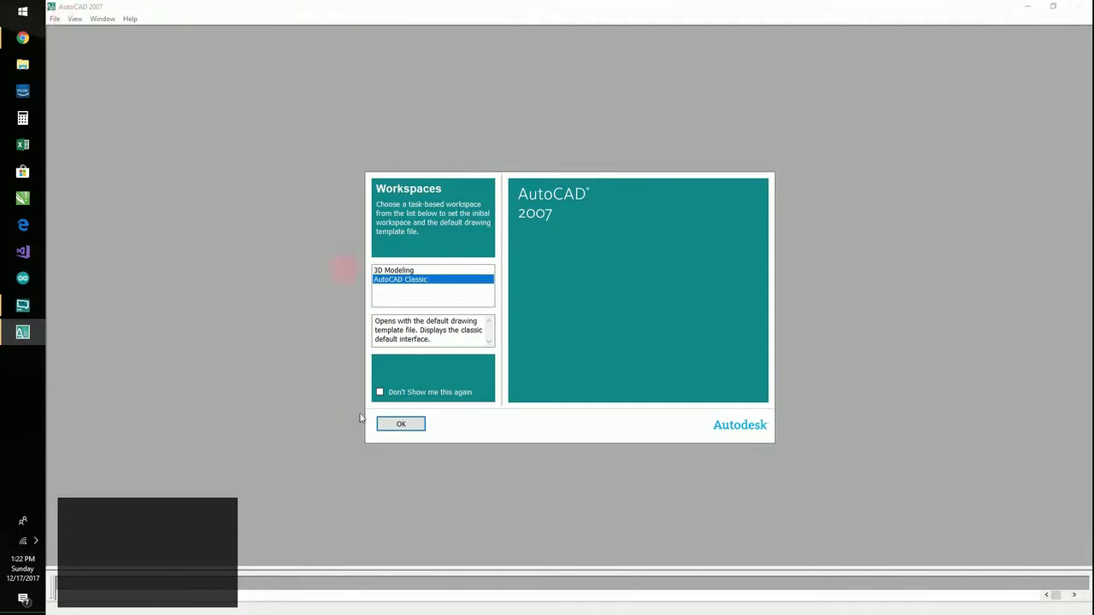
pyautogui.click(396, 425)
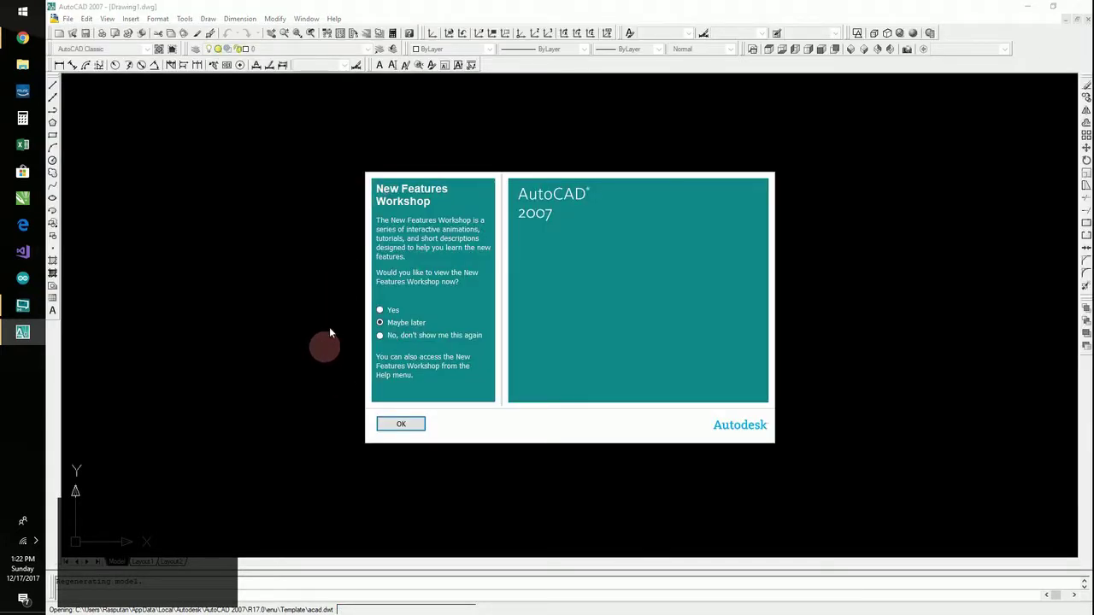
pyautogui.click(400, 424)
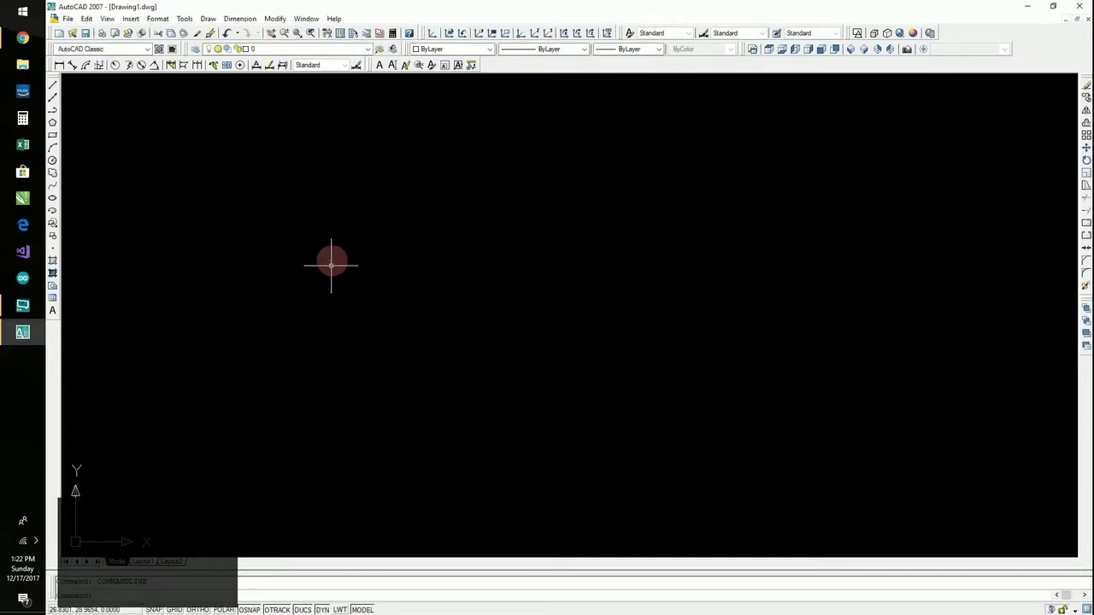
pyautogui.click(368, 196)
pyautogui.click(498, 378)
pyautogui.click(669, 166)
pyautogui.click(368, 341)
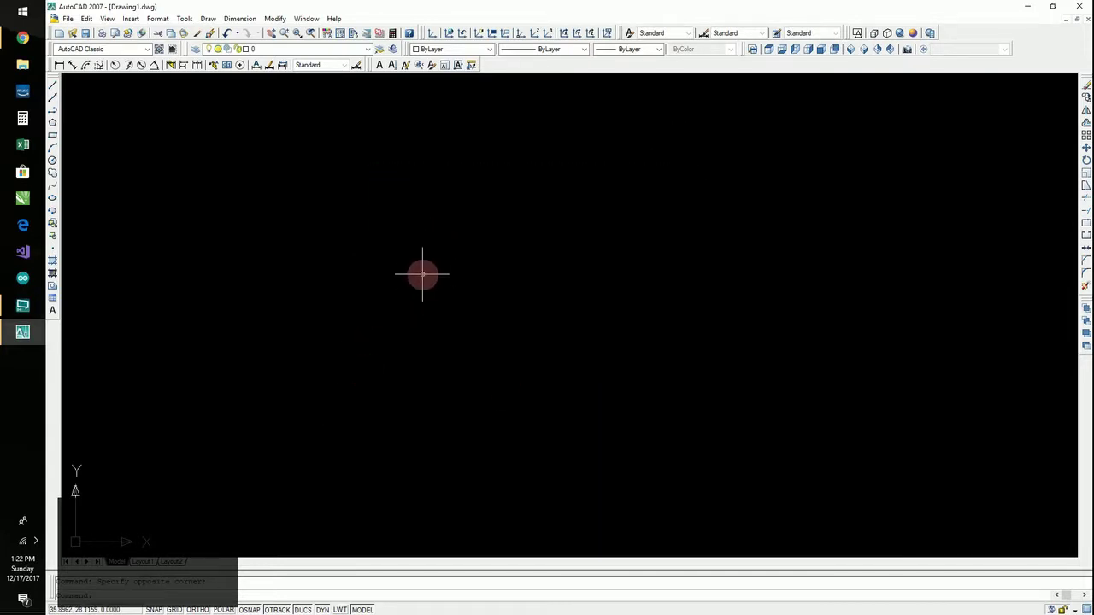
pyautogui.click(385, 161)
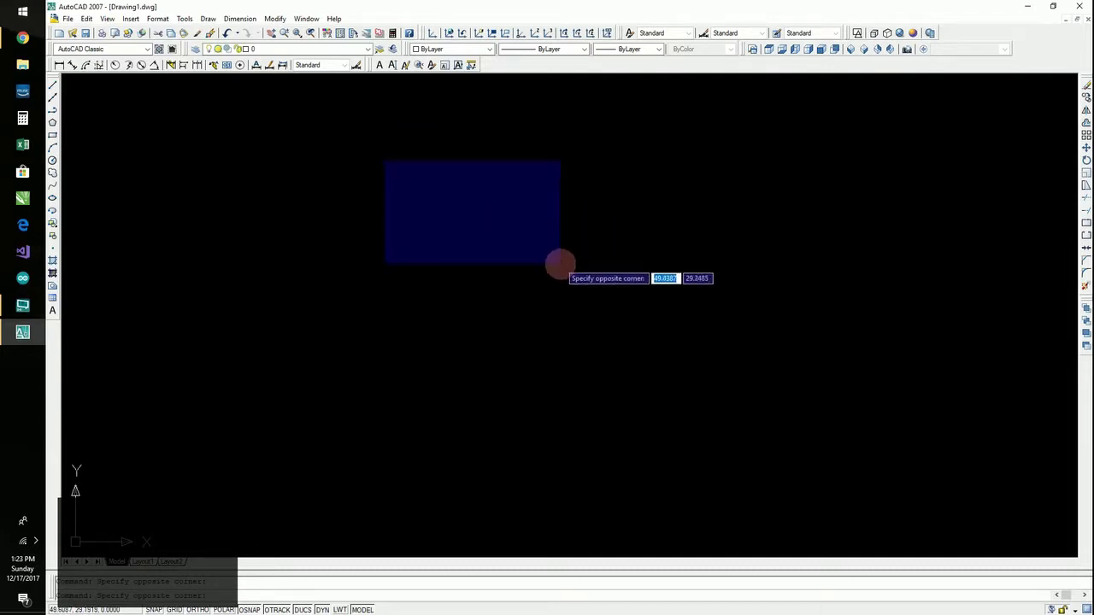
pyautogui.click(585, 280)
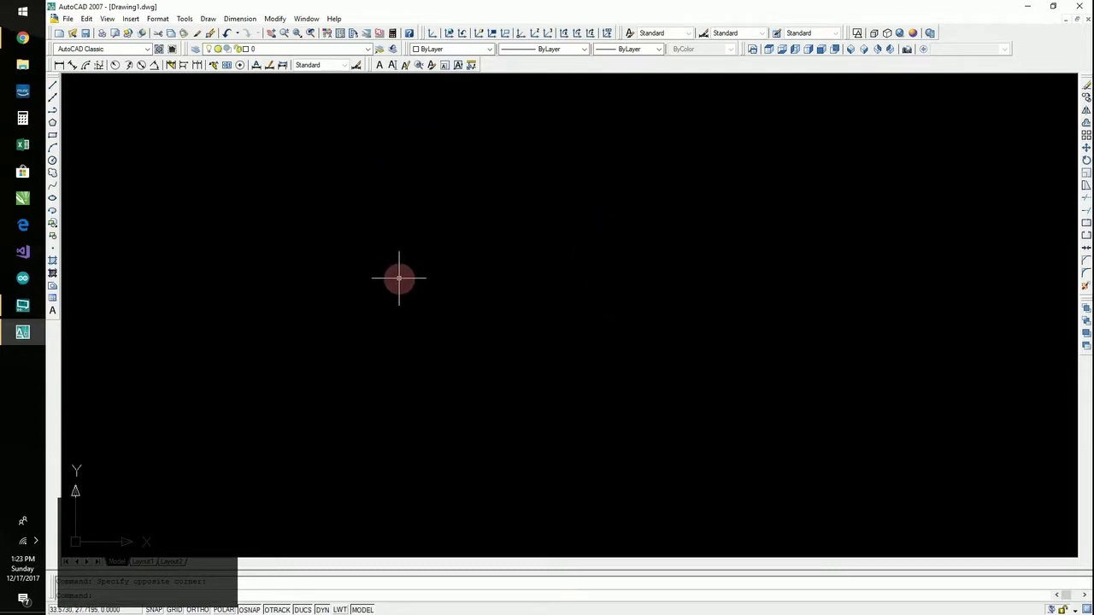
pyautogui.click(602, 133)
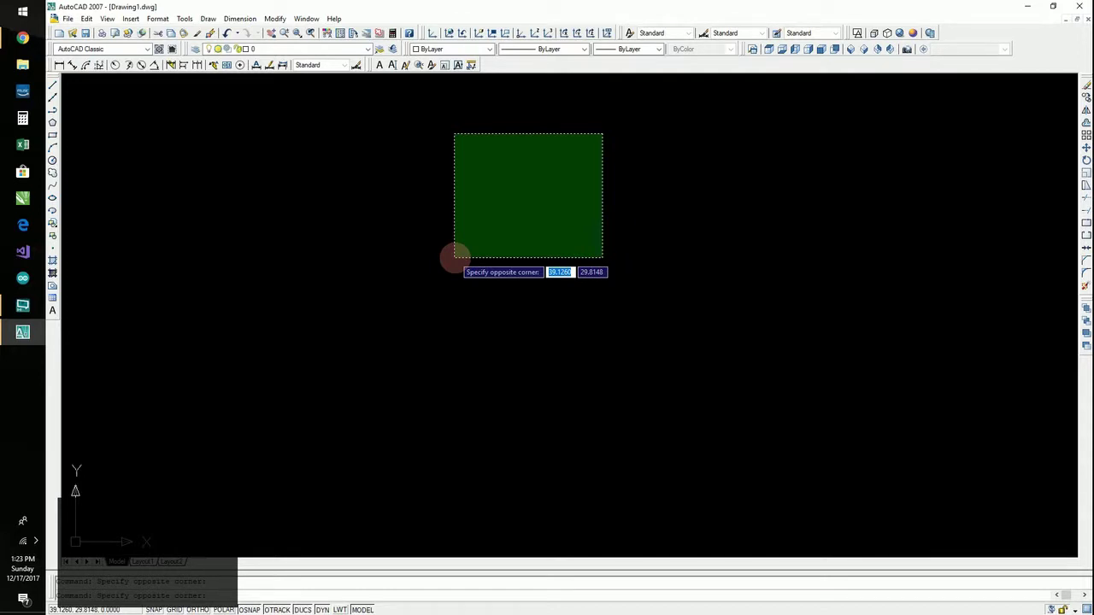
pyautogui.click(455, 257)
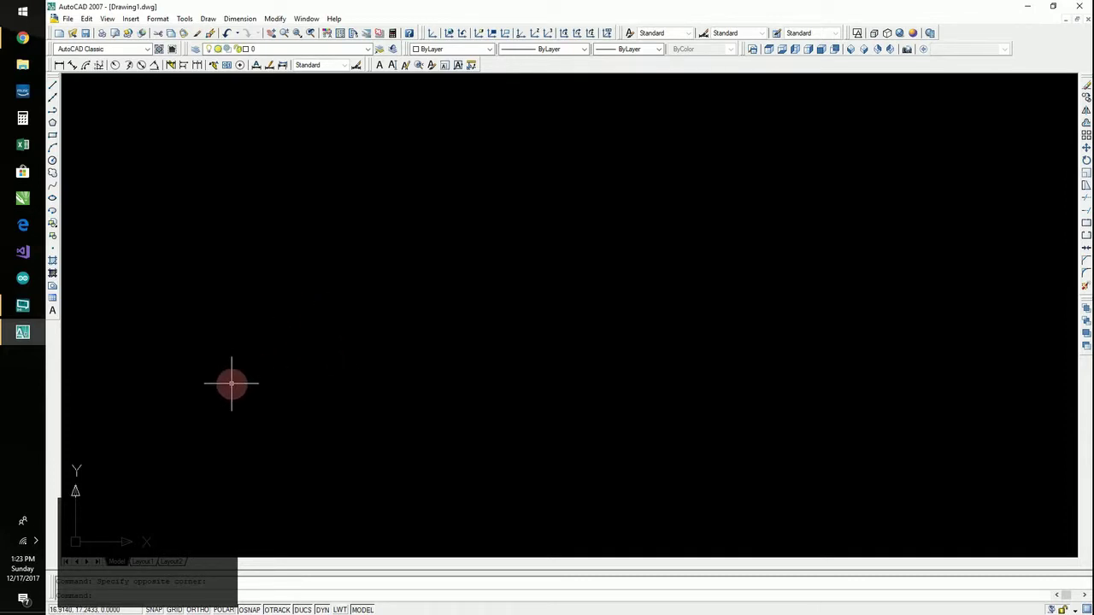
pyautogui.click(220, 410)
pyautogui.click(443, 311)
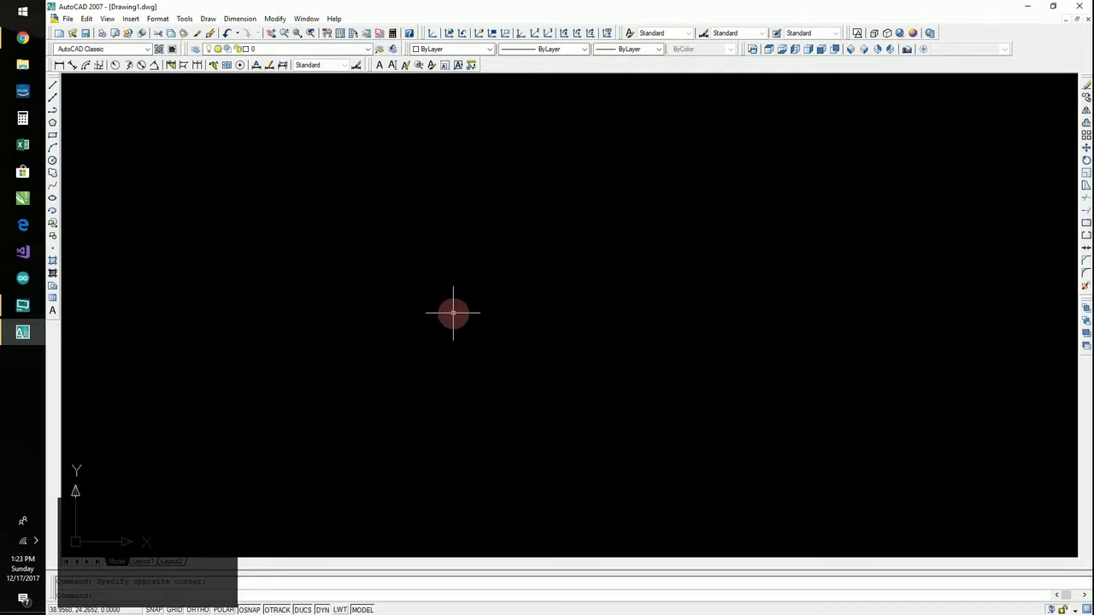
# Draw a rectangle 96 units wide and 48 units high near the middle of the drawing area.
pyautogui.write('rec')
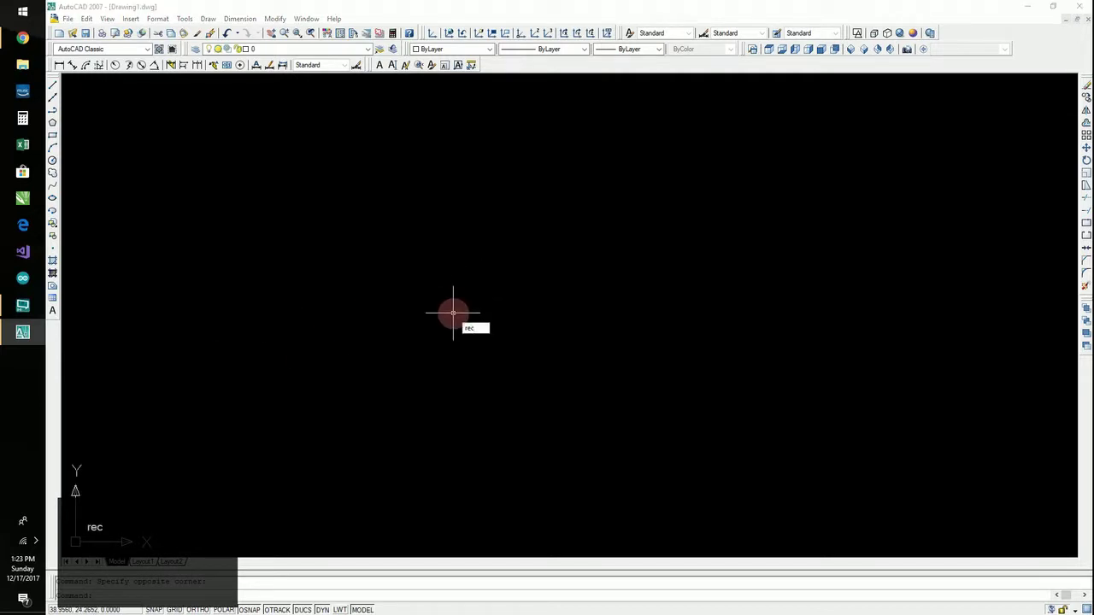
pyautogui.press('space')
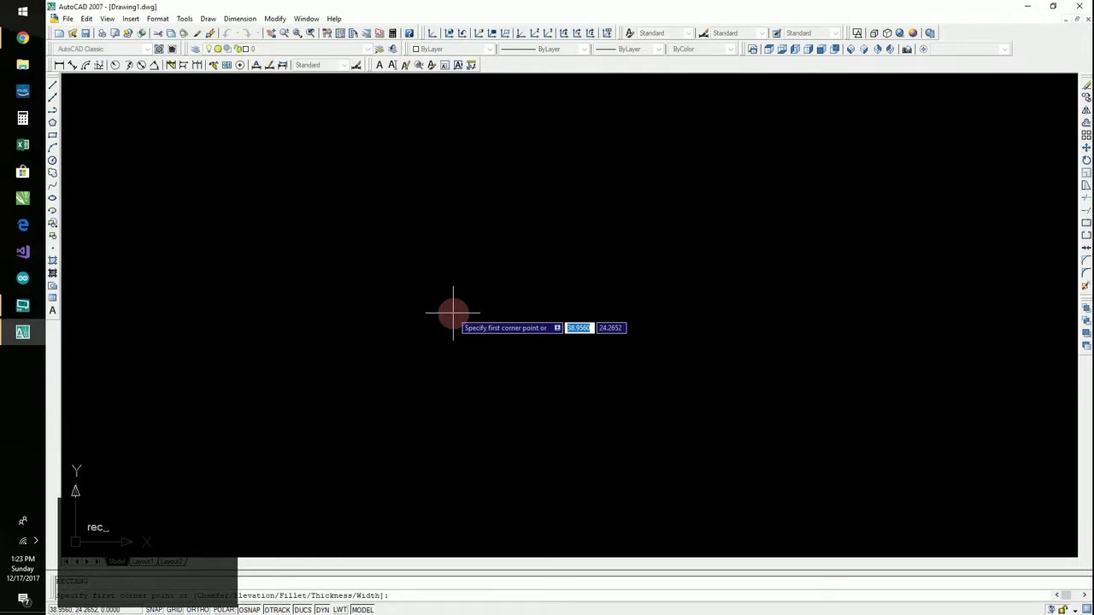
pyautogui.click(453, 313)
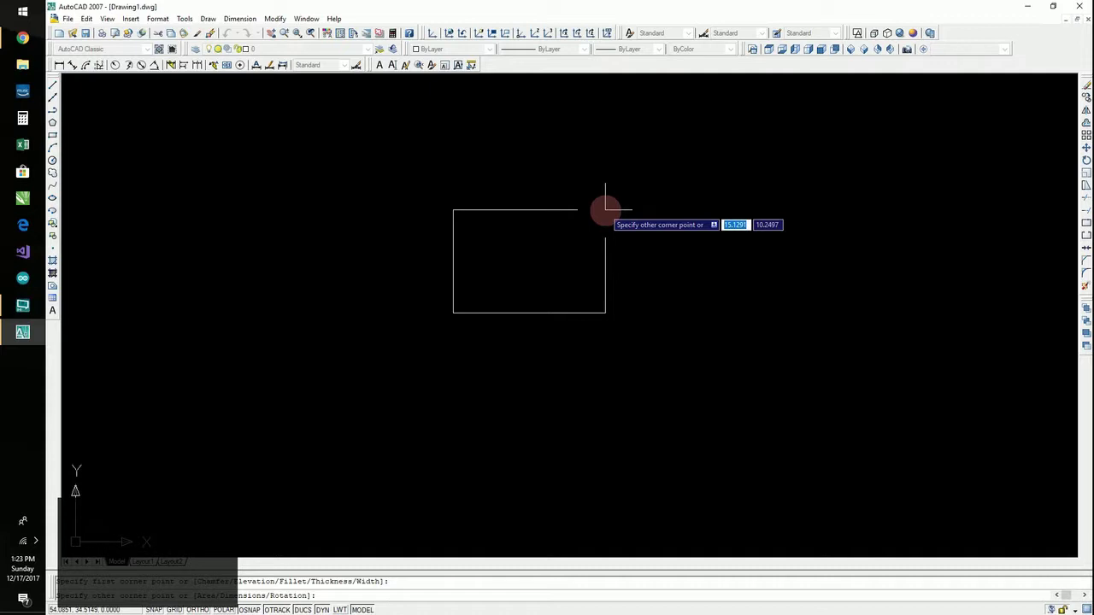
pyautogui.write('96')
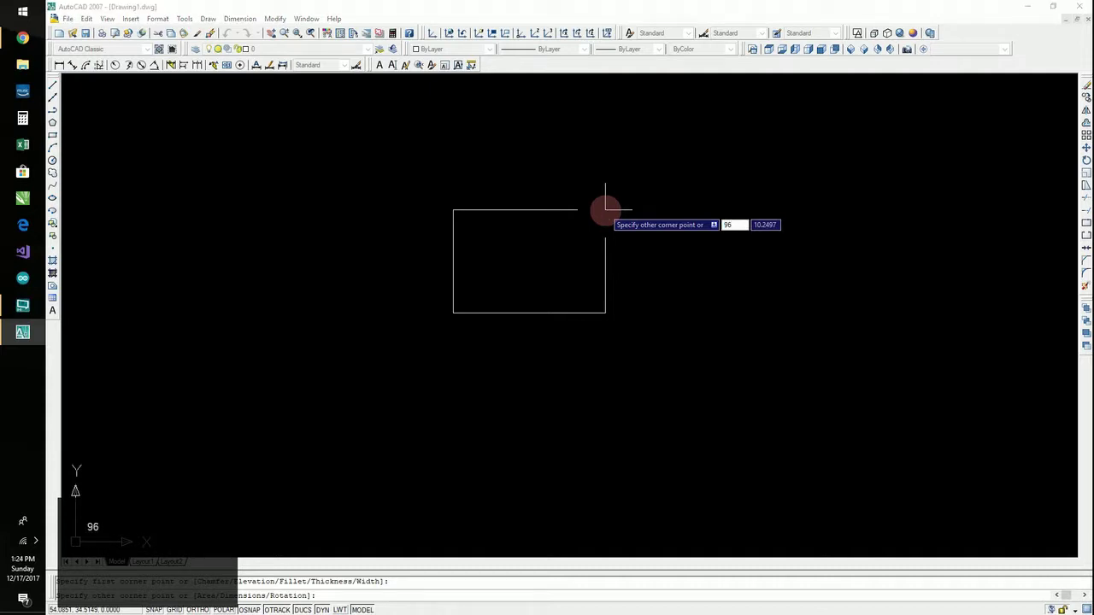
pyautogui.write(',')
pyautogui.write('48')
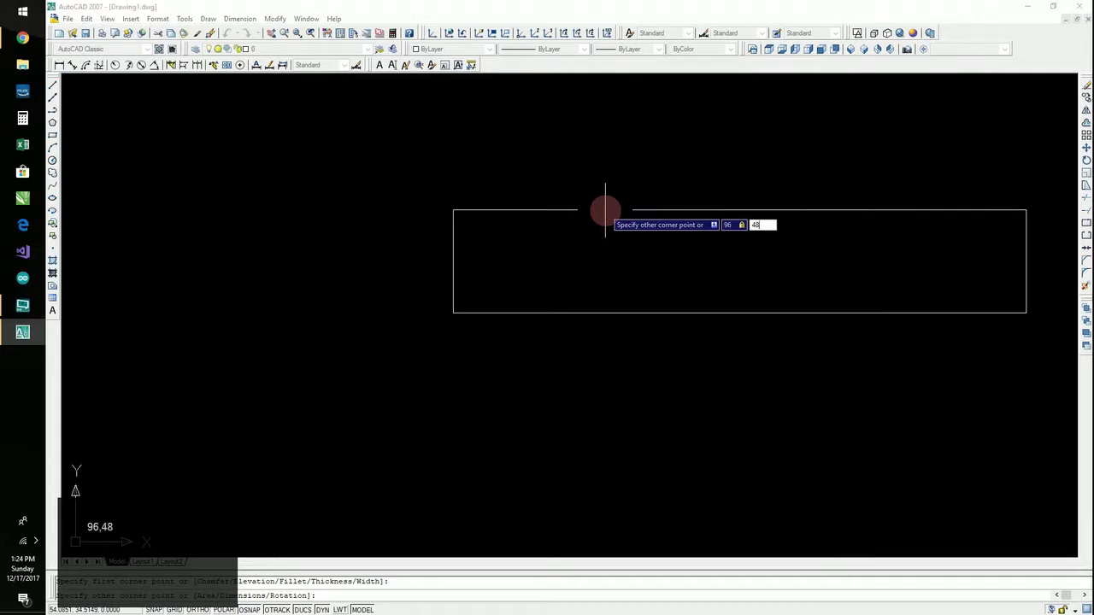
pyautogui.press('Return')
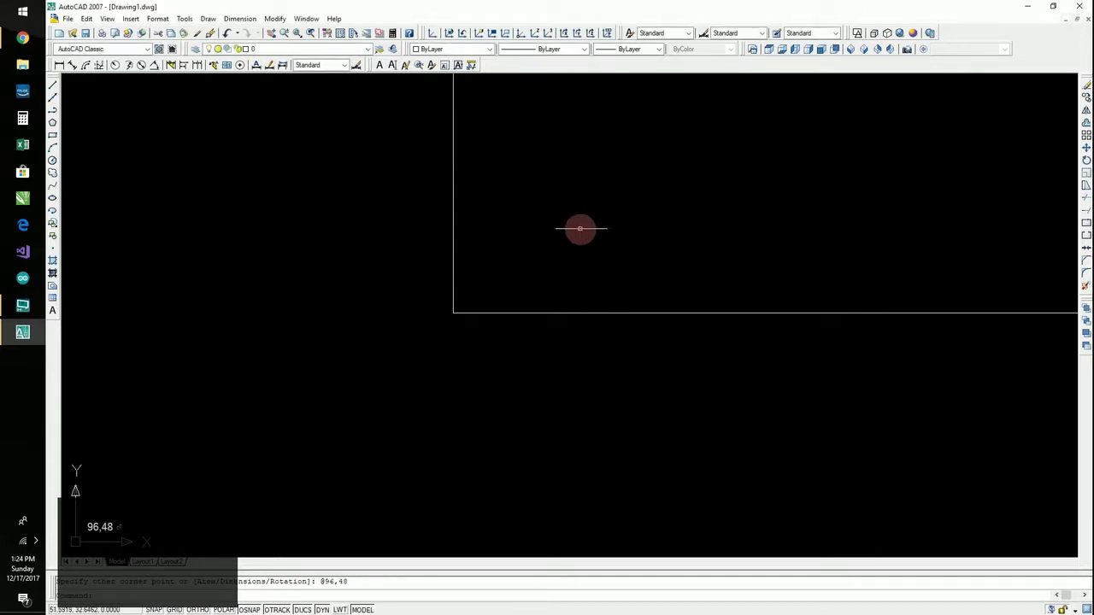
pyautogui.scroll(-4, 517, 272)
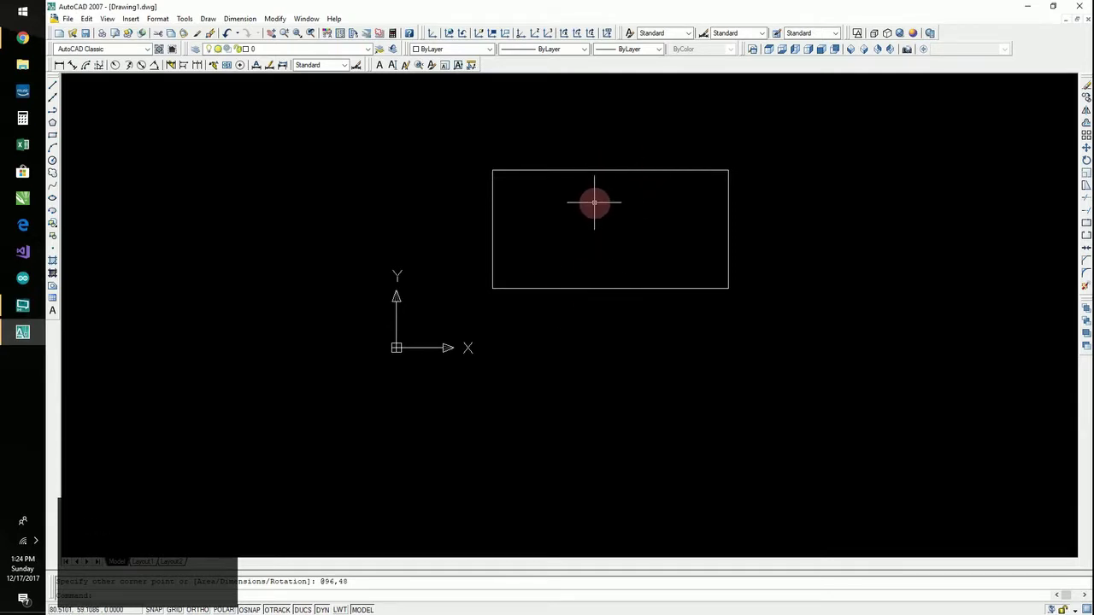
# Save the drawing as AutoCAD PartSheet_Layout.dwg in the V2_ folder.
pyautogui.hotkey('ctrl', 's')
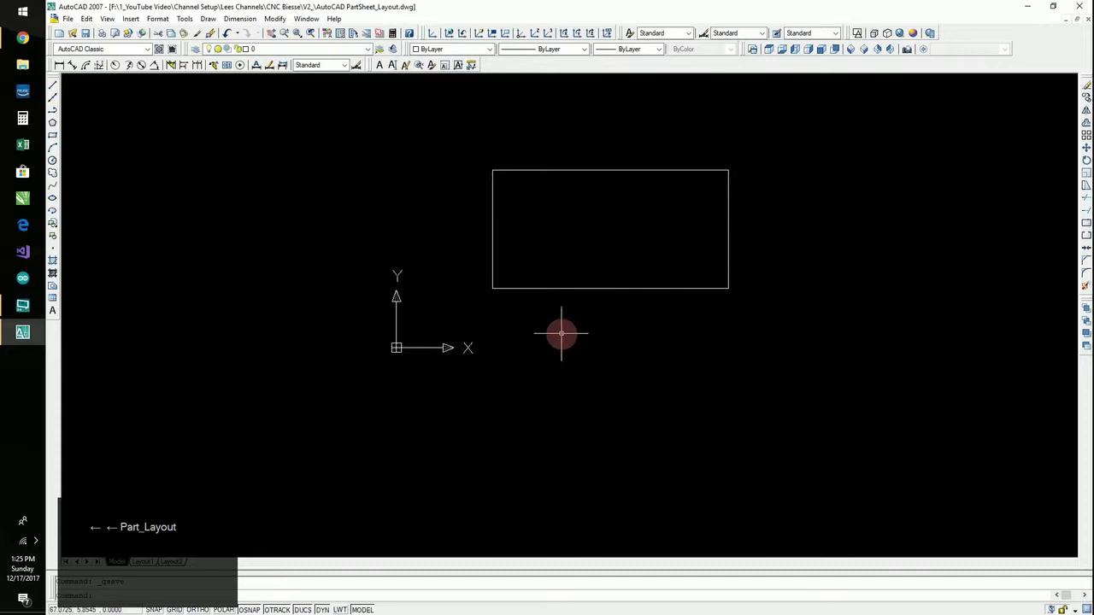
pyautogui.scroll(-3, 473, 367)
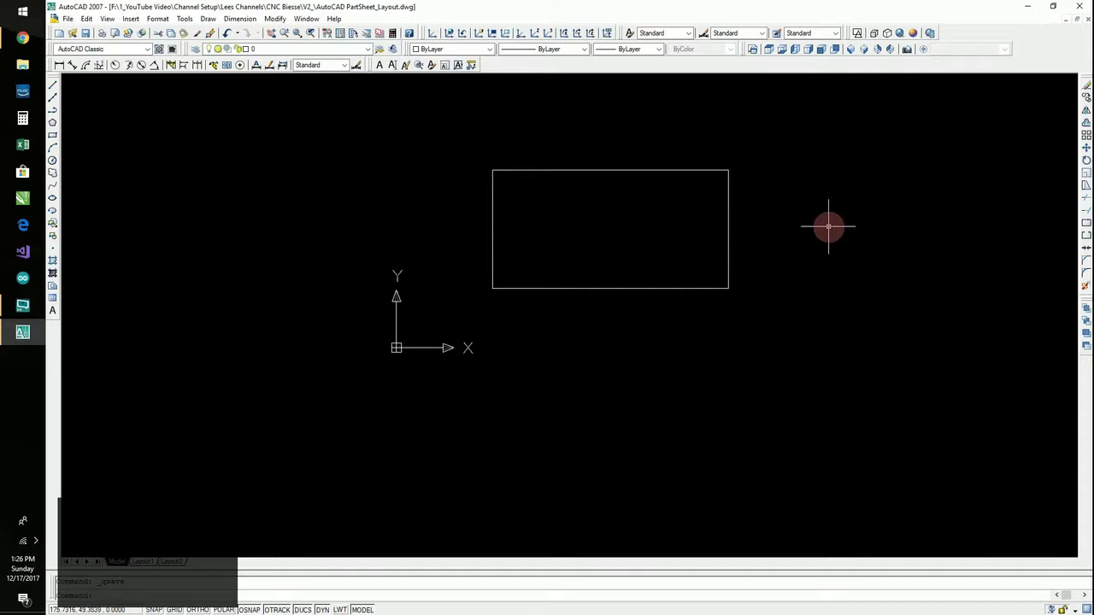
# Draw a second rectangle, 30 units wide and 50 units high, to the right of the 96 by 48 sheet.
pyautogui.write('rec')
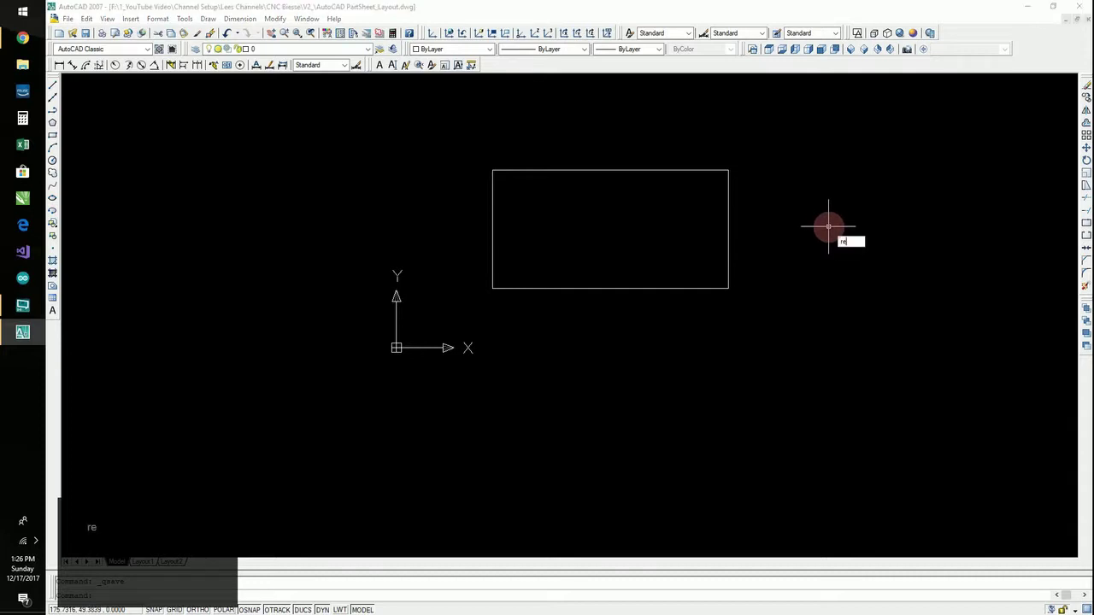
pyautogui.press('Return')
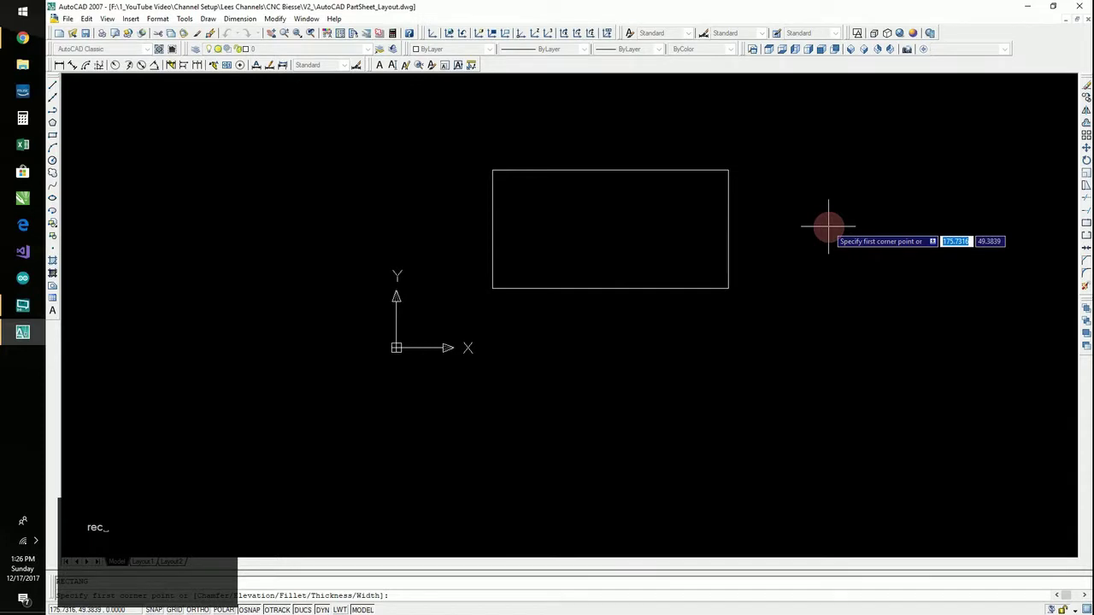
pyautogui.click(828, 226)
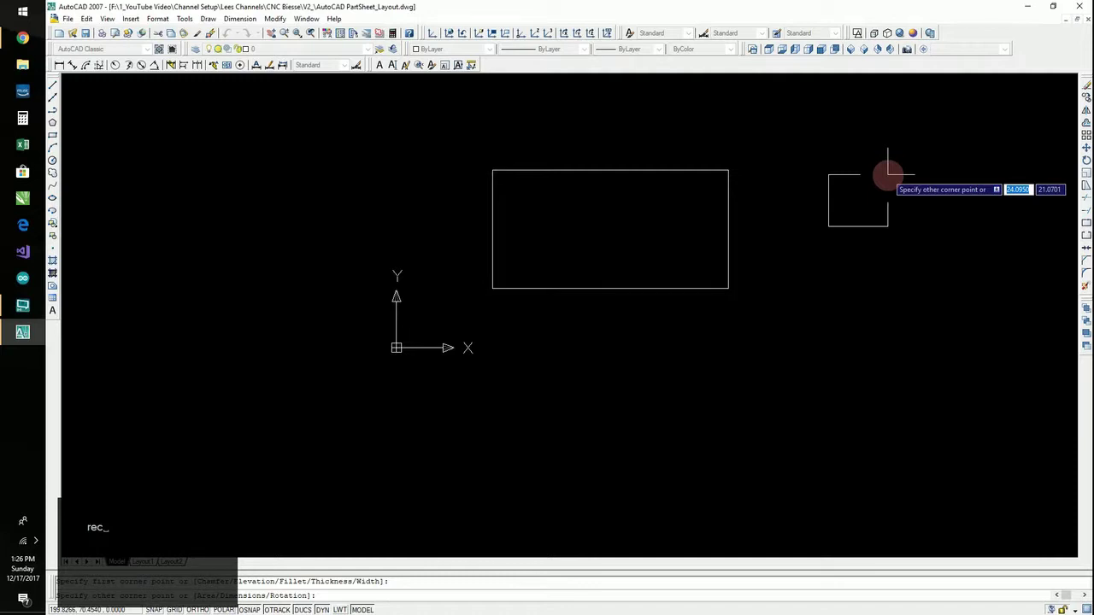
pyautogui.write('30')
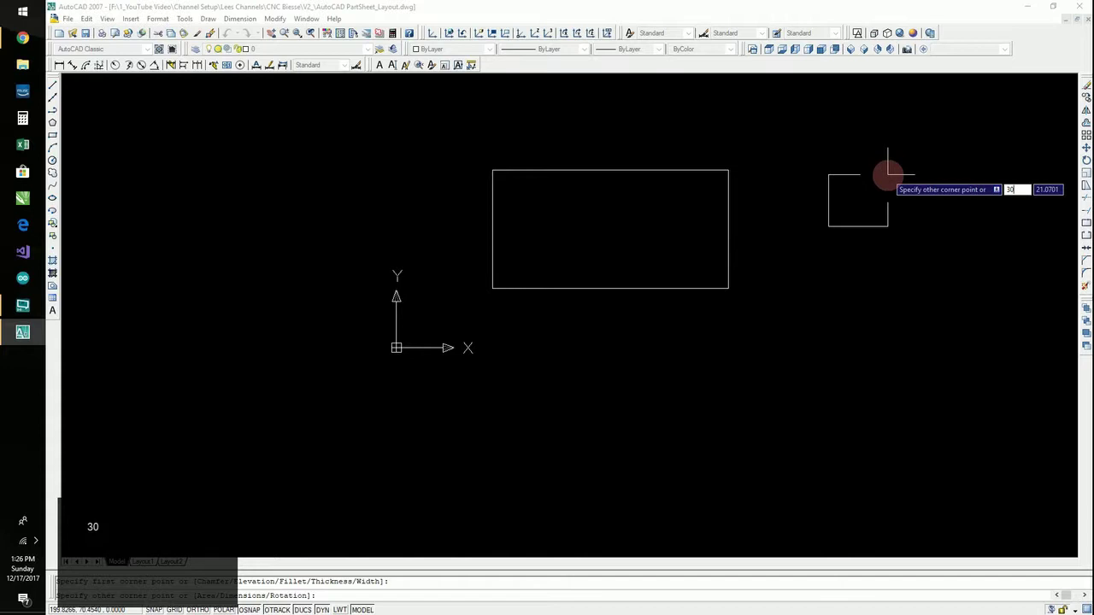
pyautogui.write(',50')
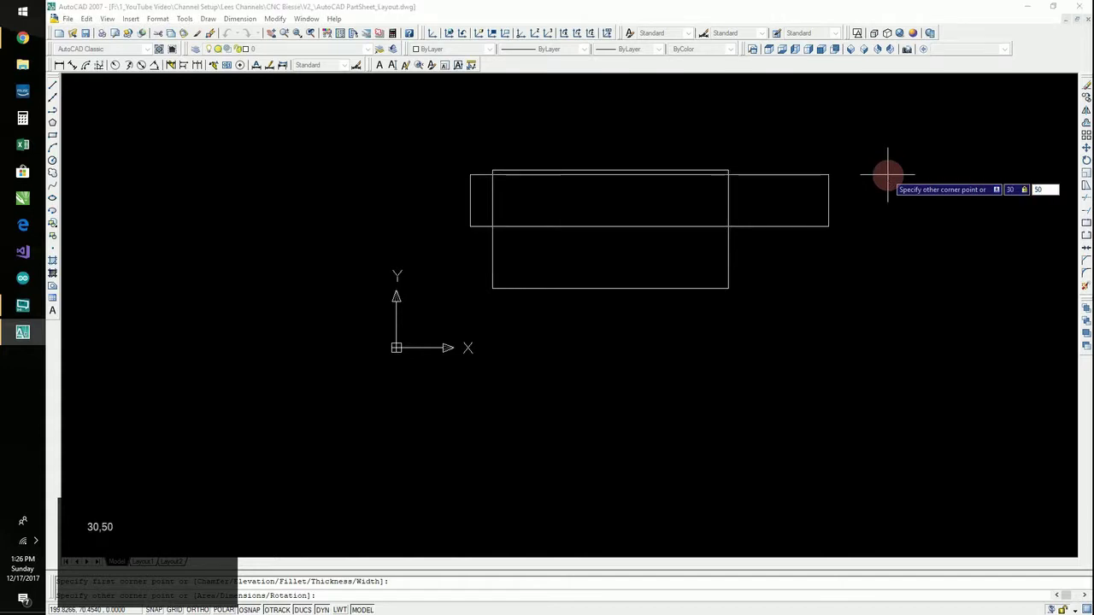
pyautogui.press('Return')
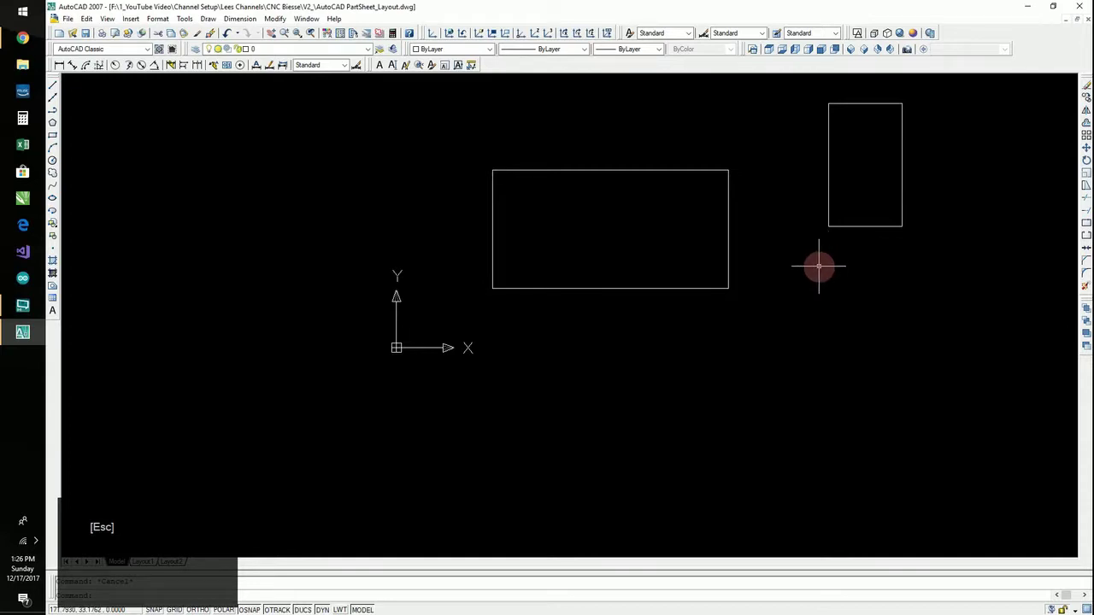
# Draw a horizontal 1000-unit line below the large rectangle with Ortho on, plus a second 1000-unit segment back to its start.
pyautogui.scroll(-1, 686, 359)
pyautogui.scroll(1, 689, 344)
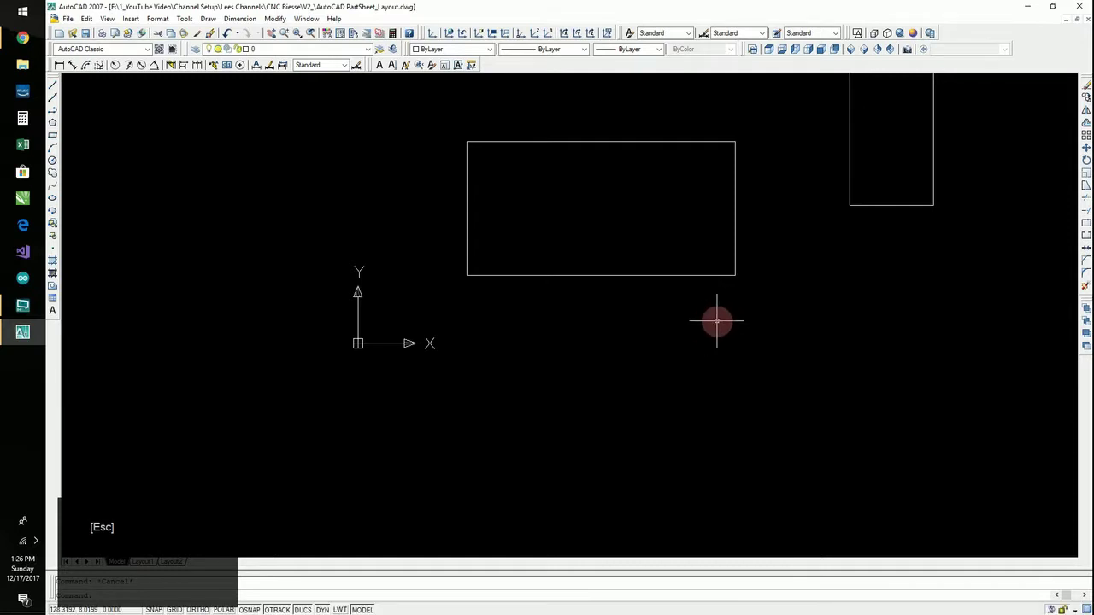
pyautogui.write('l')
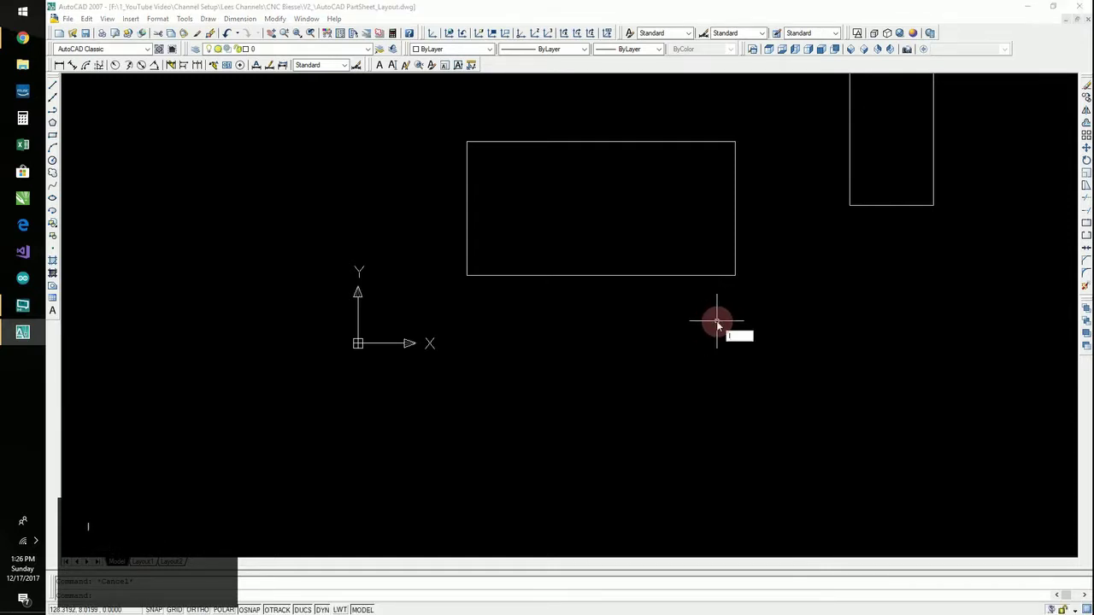
pyautogui.press('Return')
pyautogui.click(514, 322)
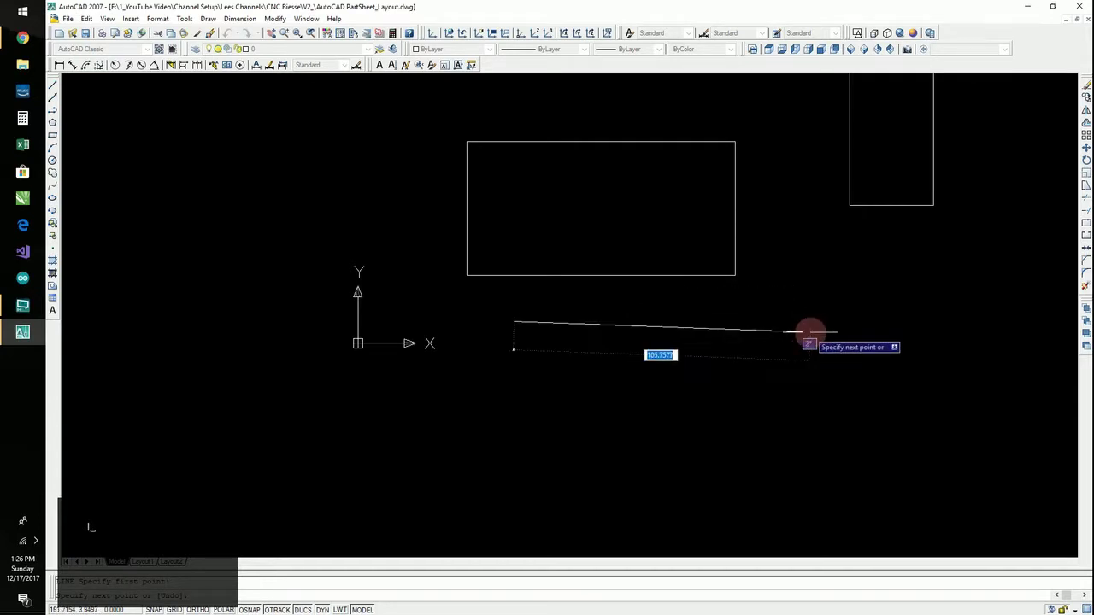
pyautogui.press('F8')
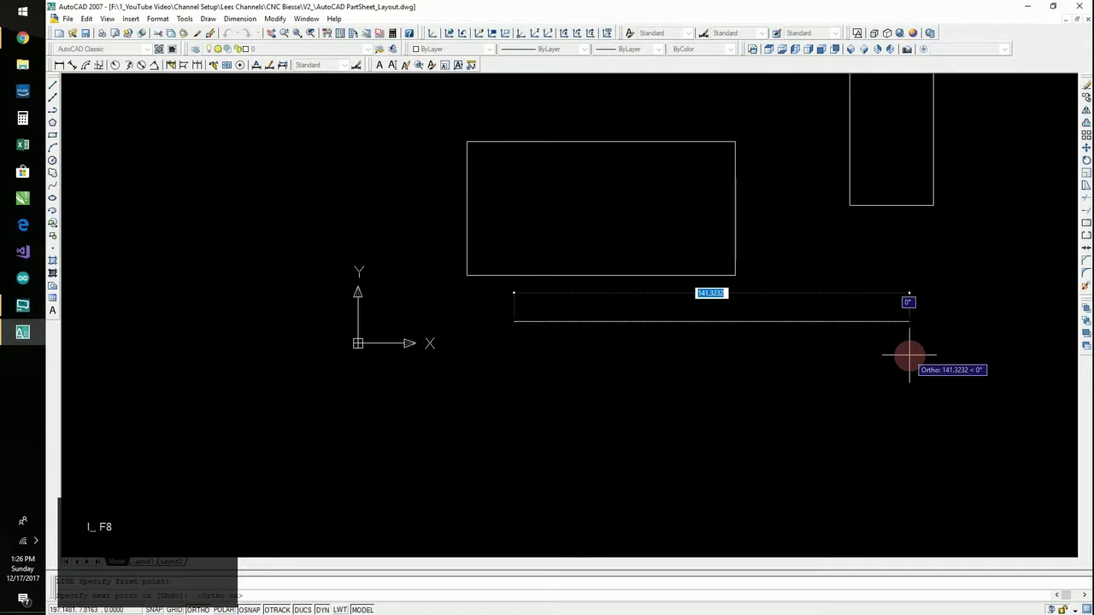
pyautogui.write('1000')
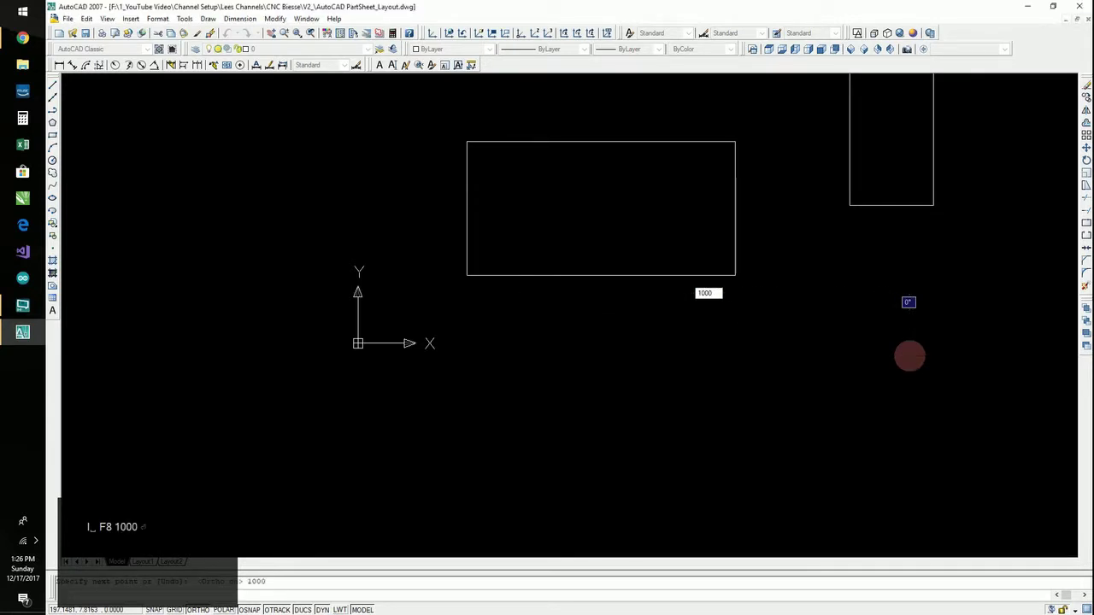
pyautogui.press('Return')
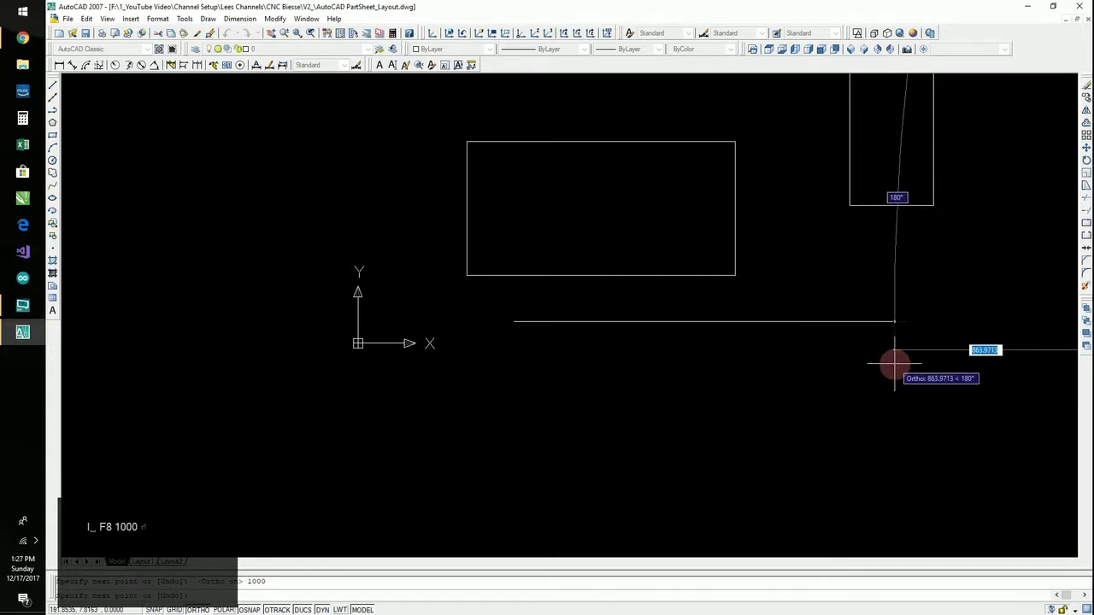
pyautogui.write('1000')
pyautogui.press('Return')
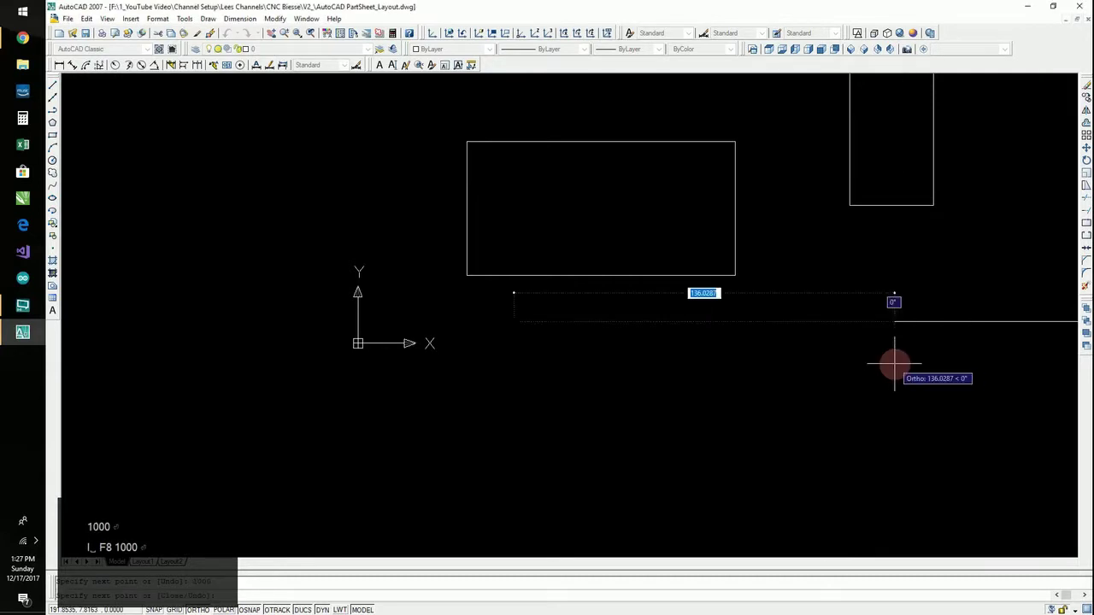
pyautogui.press('Escape')
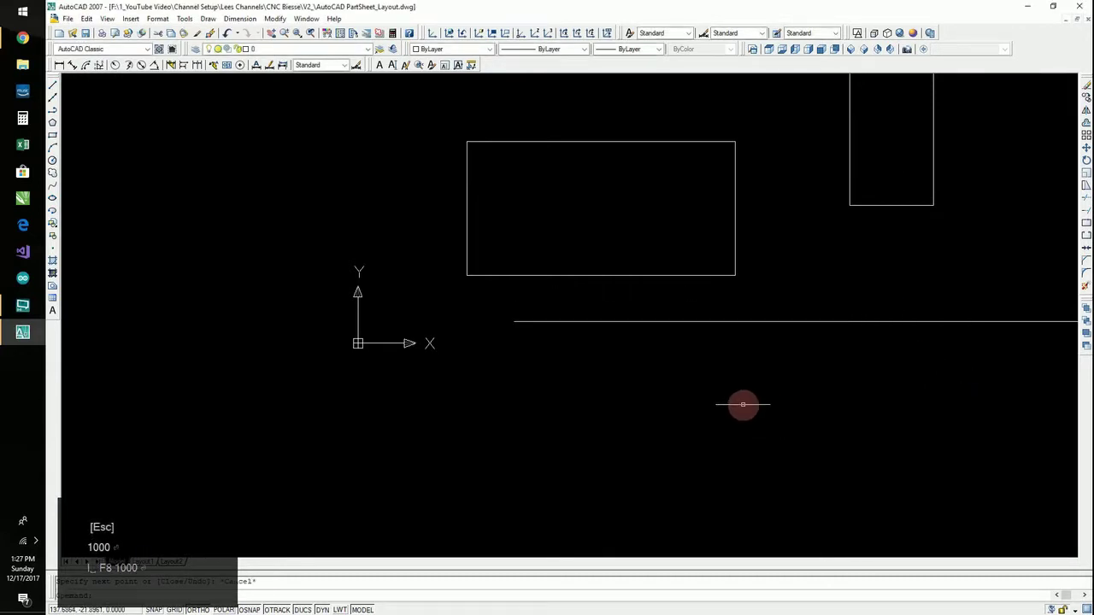
# Zoom to the drawing's extents to view both rectangles and the full 1000-unit line.
pyautogui.scroll(-2, 719, 402)
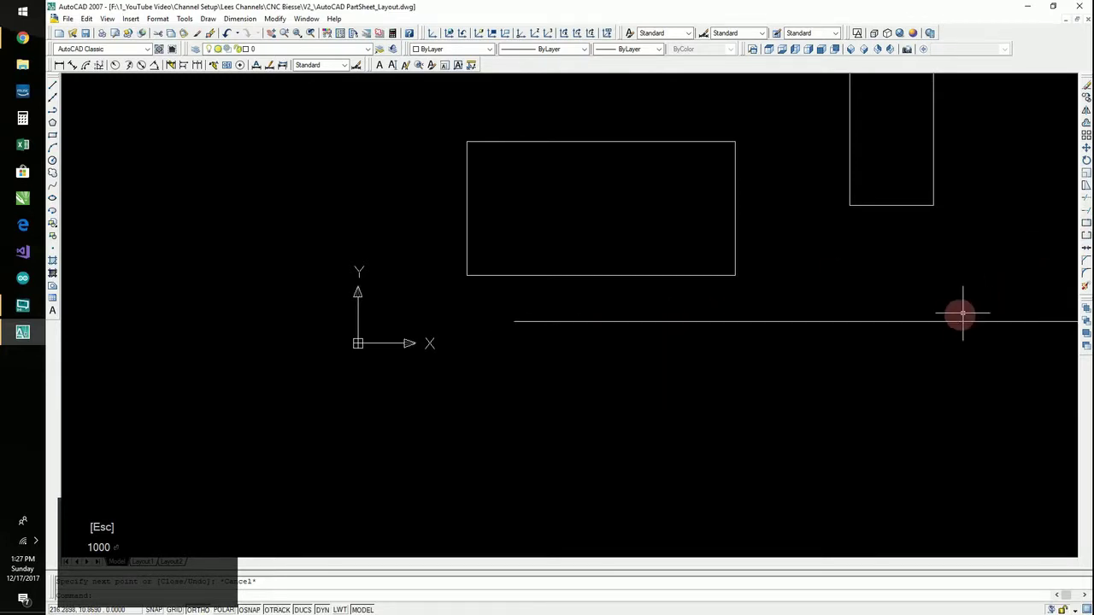
pyautogui.write('z')
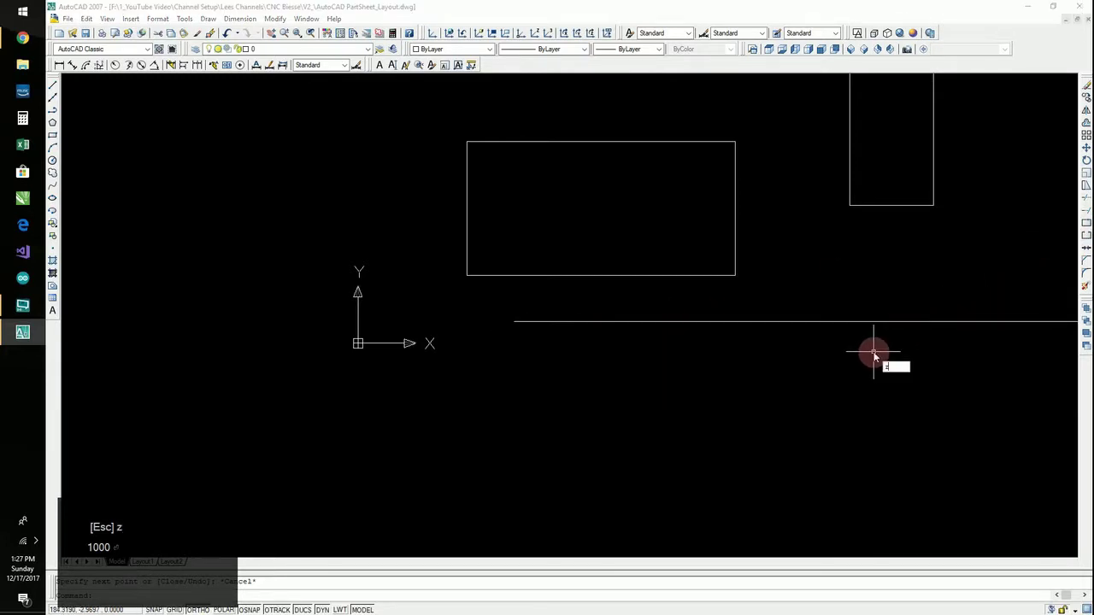
pyautogui.press('space')
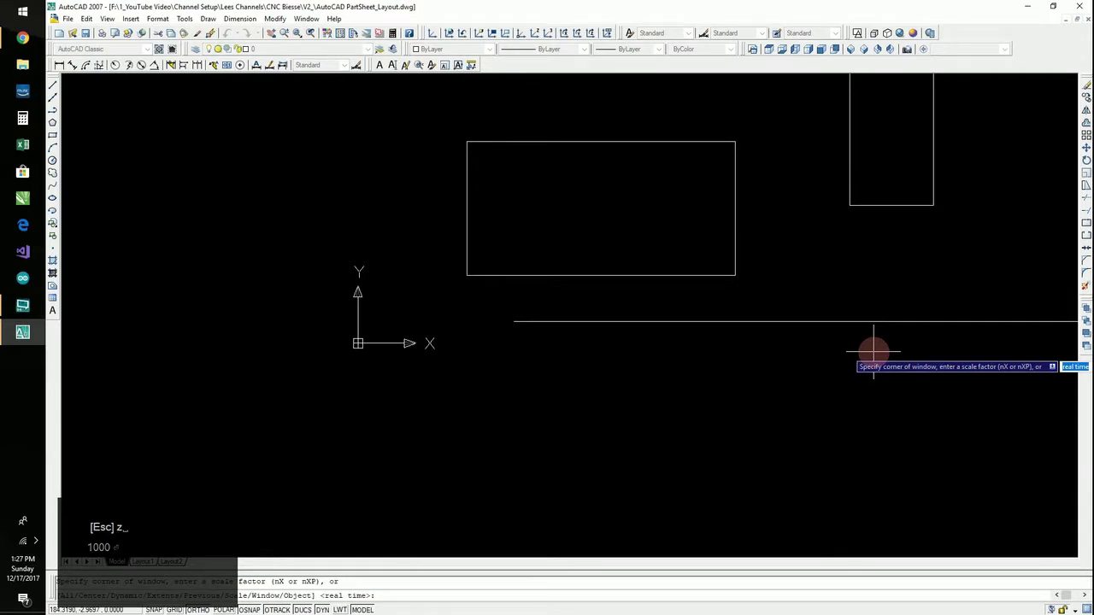
pyautogui.write('e')
pyautogui.press('space')
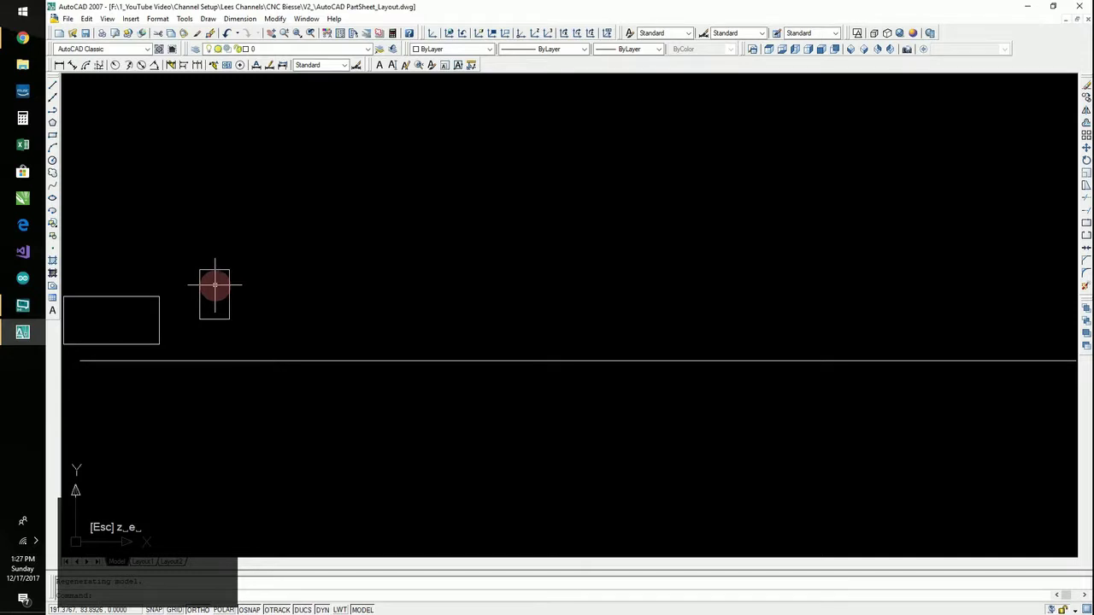
# Erase both overlapping 1000-unit horizontal lines below the rectangles.
pyautogui.rightClick(559, 293)
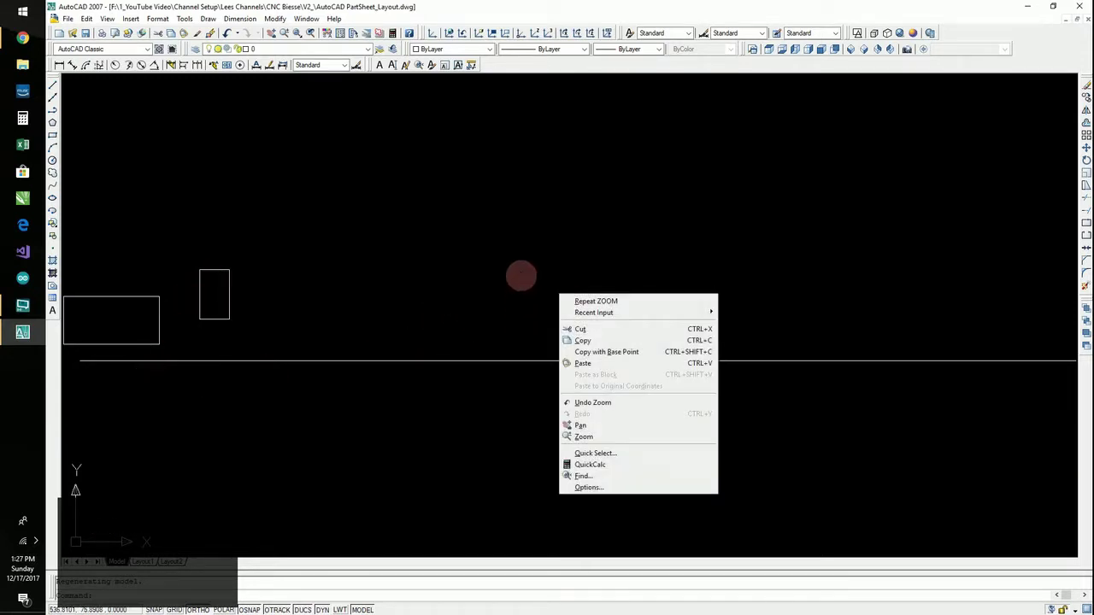
pyautogui.click(521, 275)
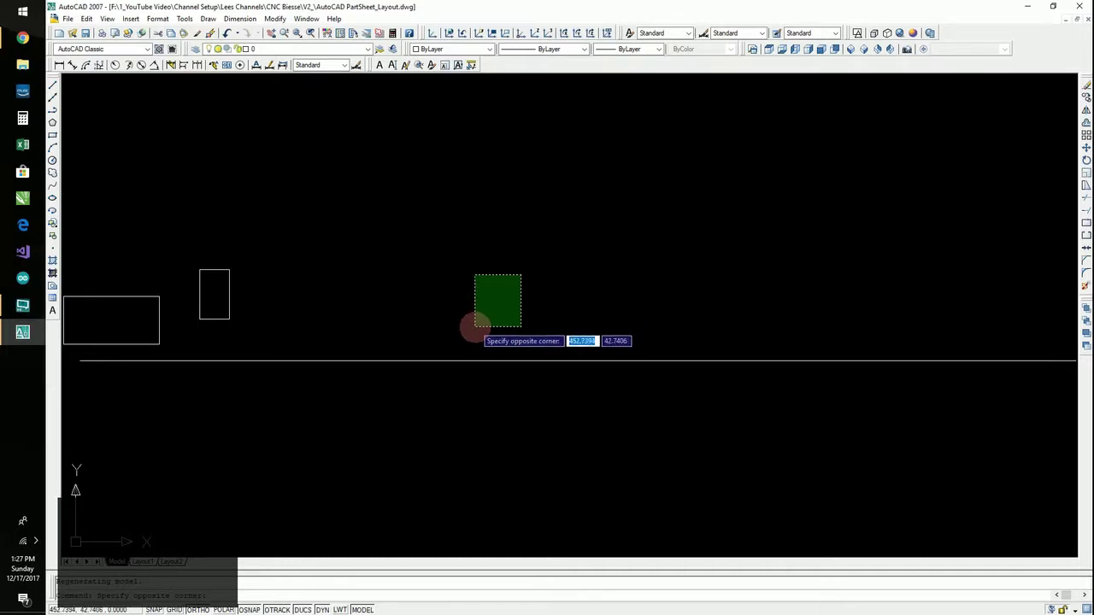
pyautogui.click(420, 389)
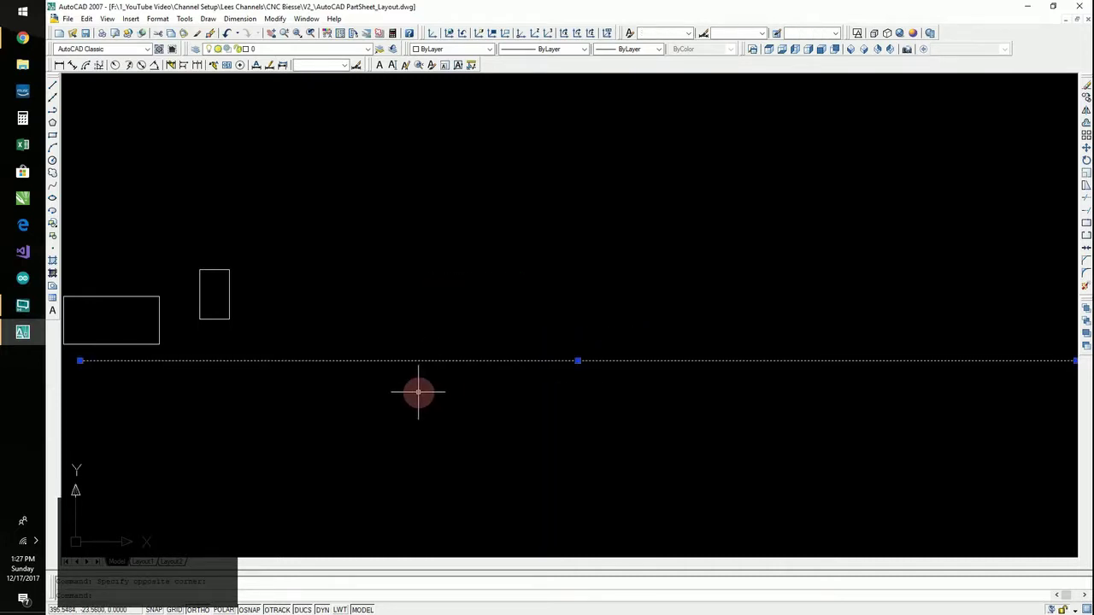
pyautogui.write('e')
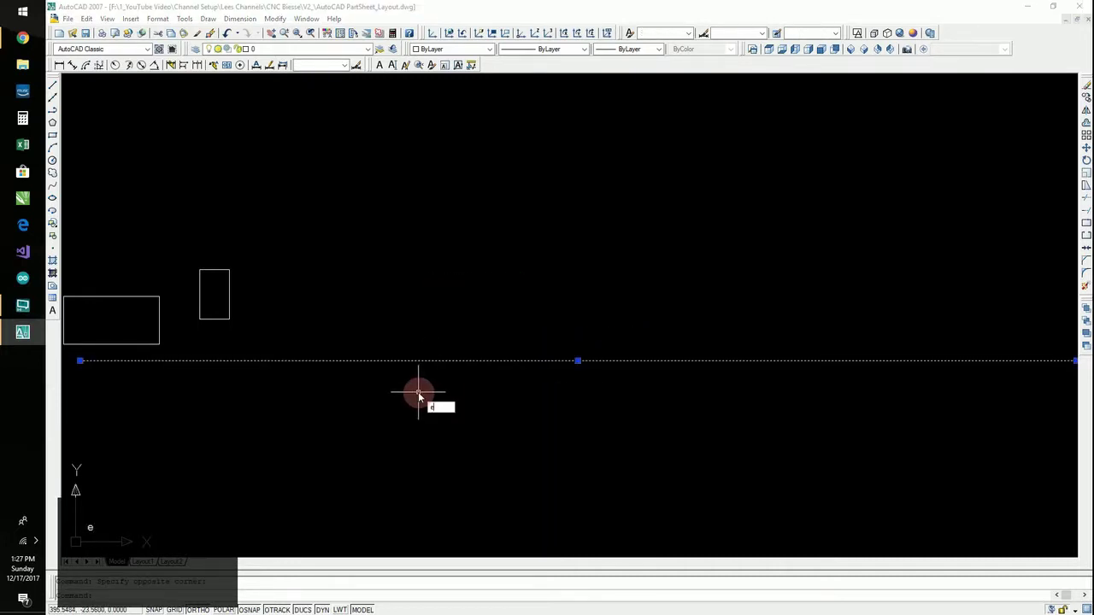
pyautogui.press('Return')
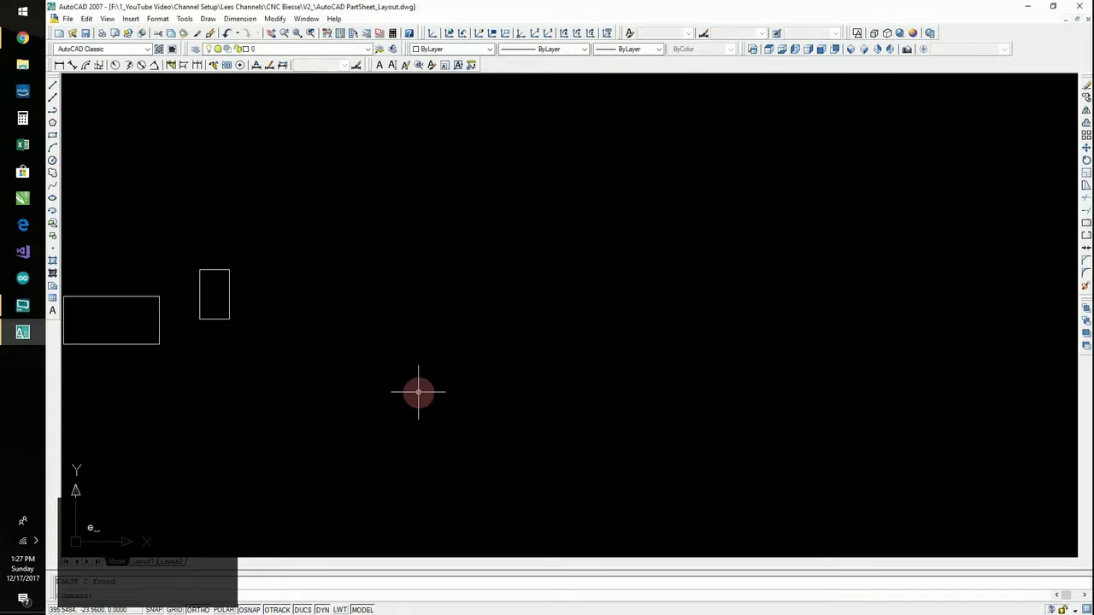
pyautogui.scroll(-2, 418, 389)
pyautogui.scroll(7, 282, 376)
pyautogui.scroll(-3, 439, 344)
pyautogui.scroll(4, 435, 317)
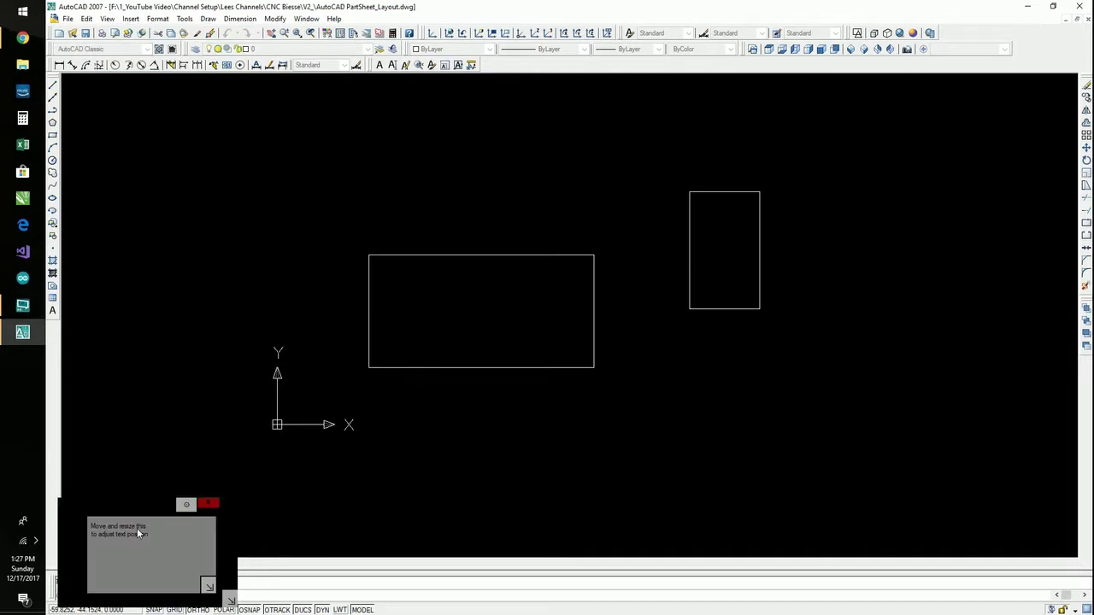
pyautogui.moveTo(142, 512); pyautogui.dragTo(152, 438)
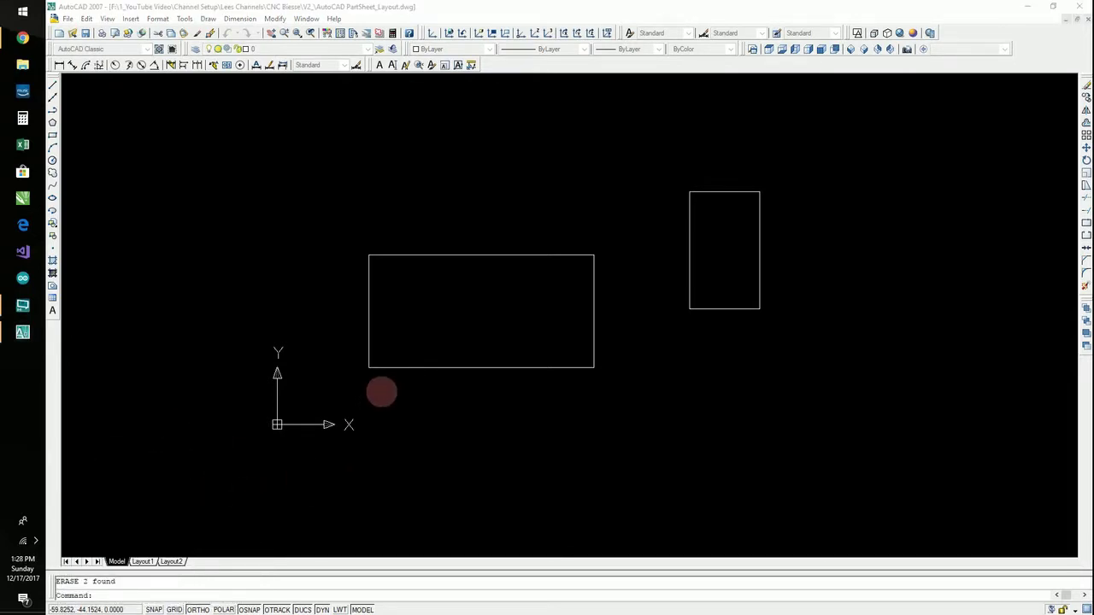
pyautogui.click(542, 218)
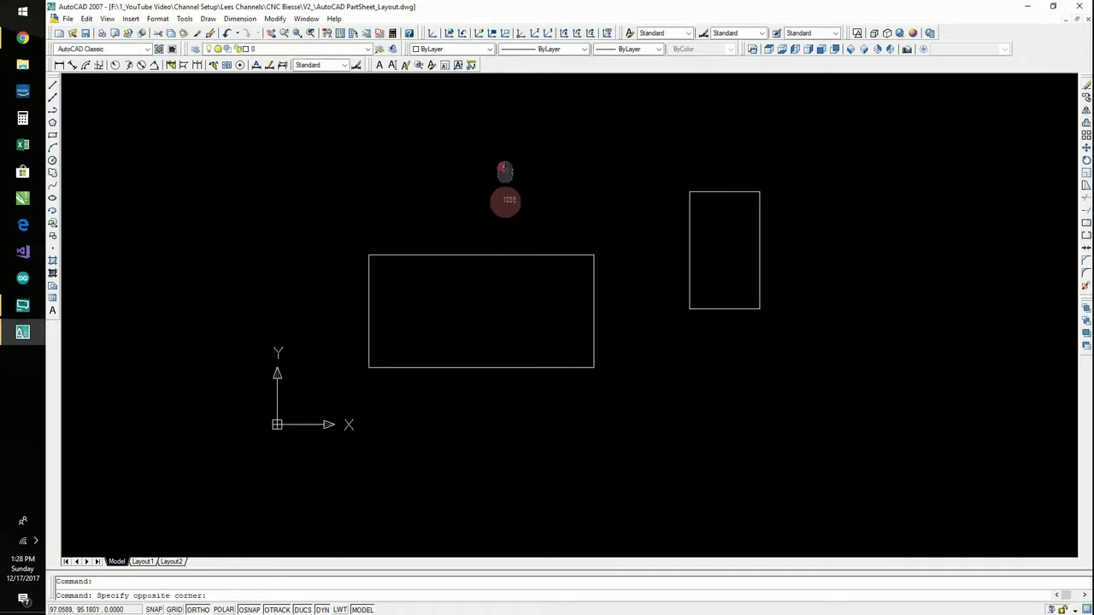
pyautogui.click(443, 211)
# In the 30 by 50 rectangle, draw connected lines from upper-left corner to lower-right corner, left-edge midpoint, upper-right corner and lower-left corner, turning Ortho off.
pyautogui.scroll(5, 775, 205)
pyautogui.scroll(-2, 458, 278)
pyautogui.scroll(2, 576, 285)
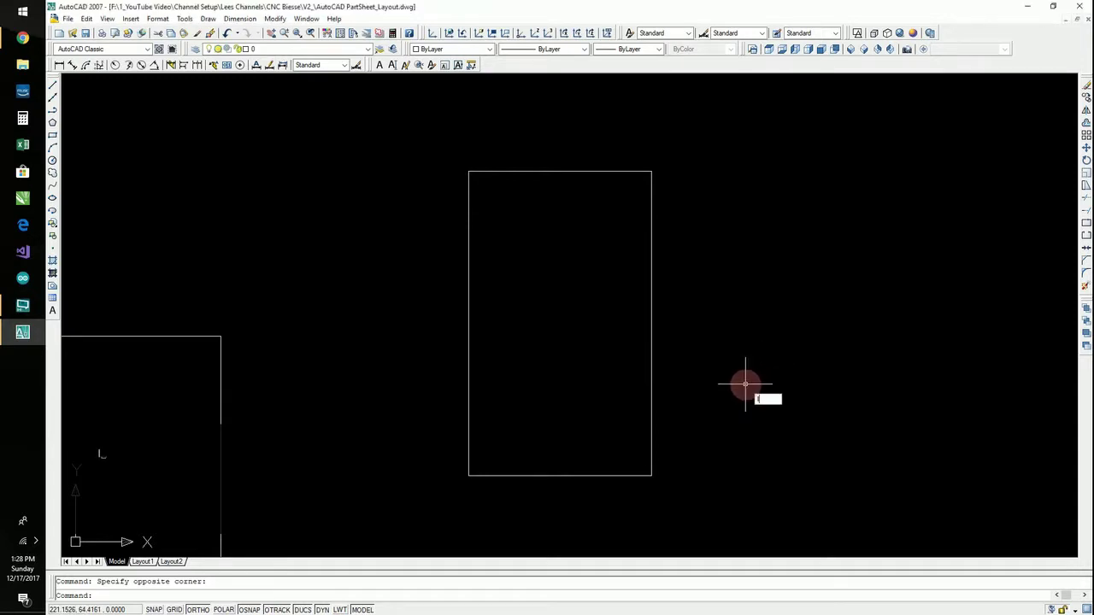
pyautogui.press('Return')
pyautogui.click(470, 172)
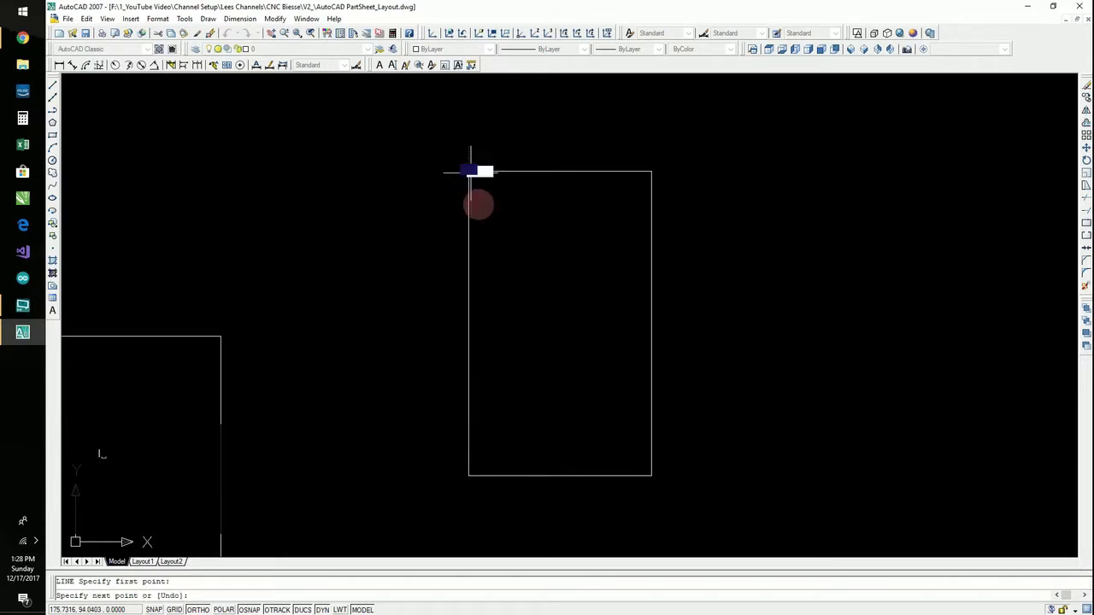
pyautogui.click(651, 476)
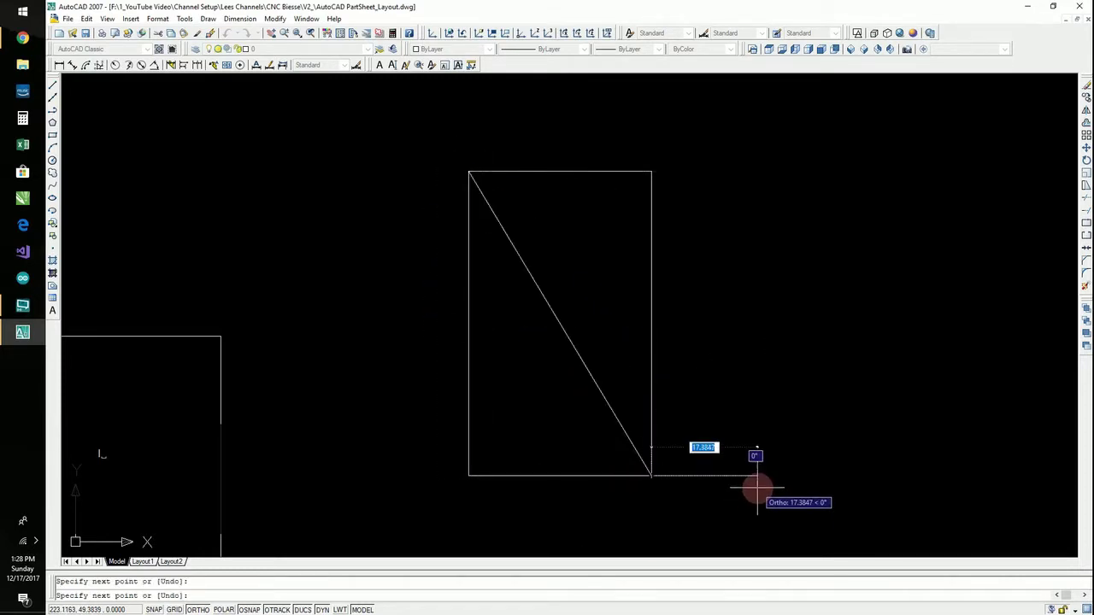
pyautogui.press('F8')
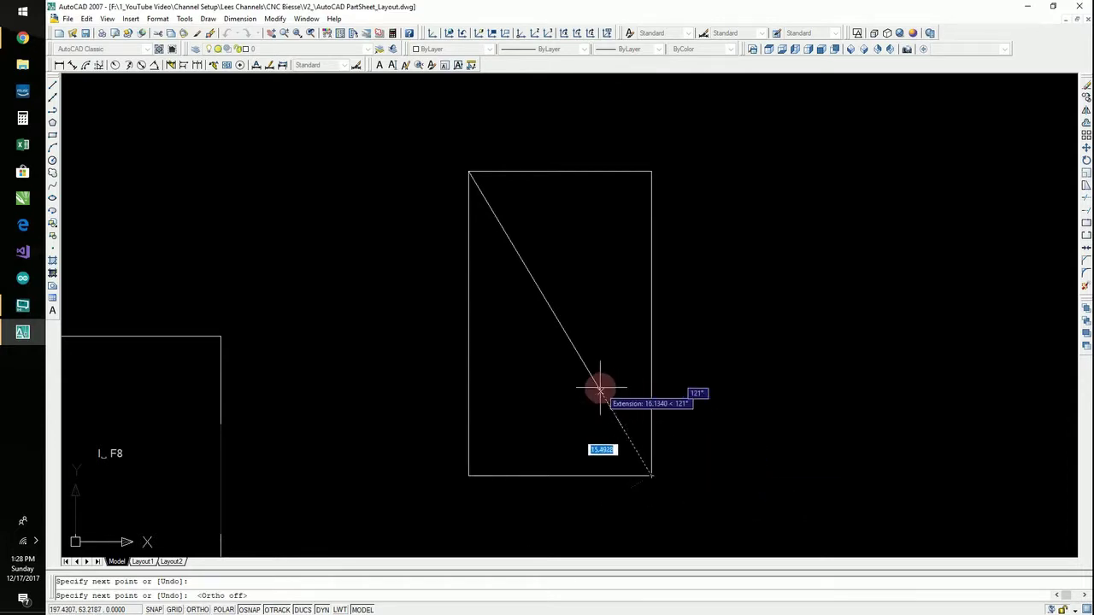
pyautogui.click(468, 324)
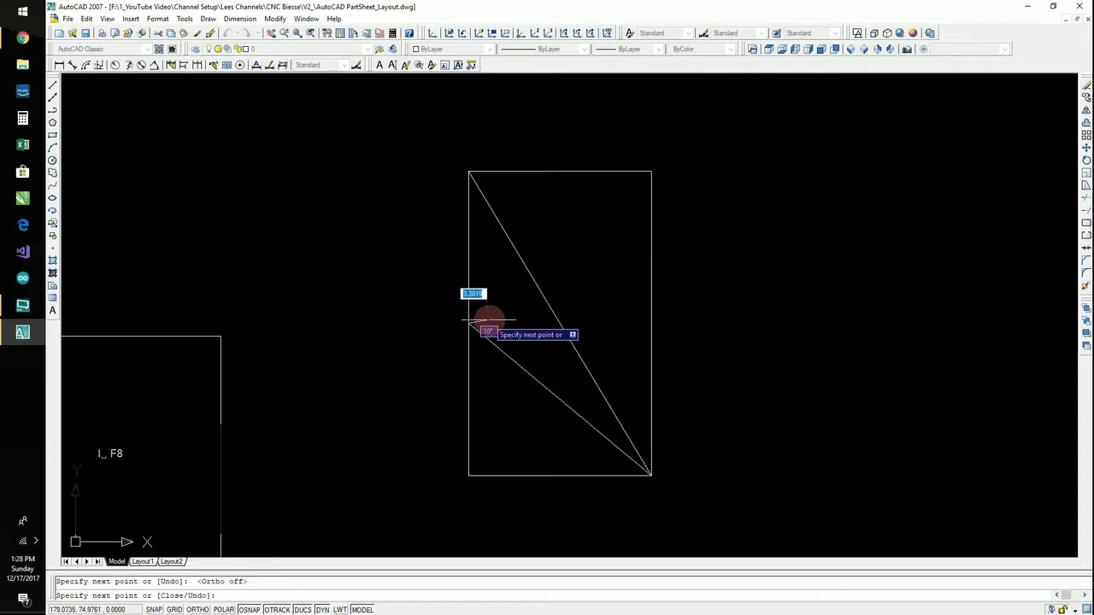
pyautogui.click(650, 171)
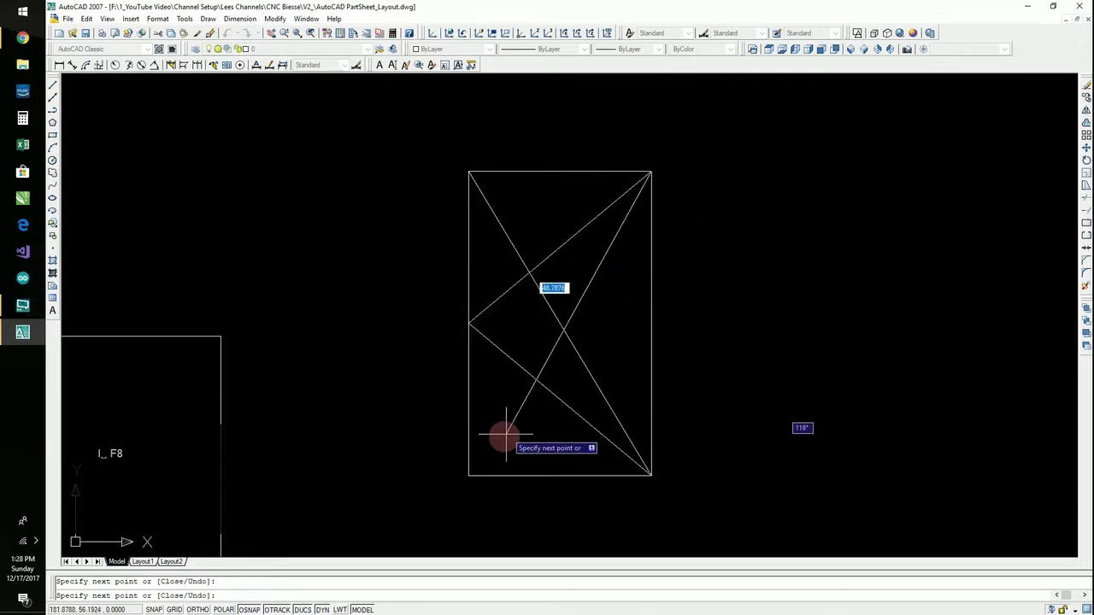
pyautogui.click(469, 475)
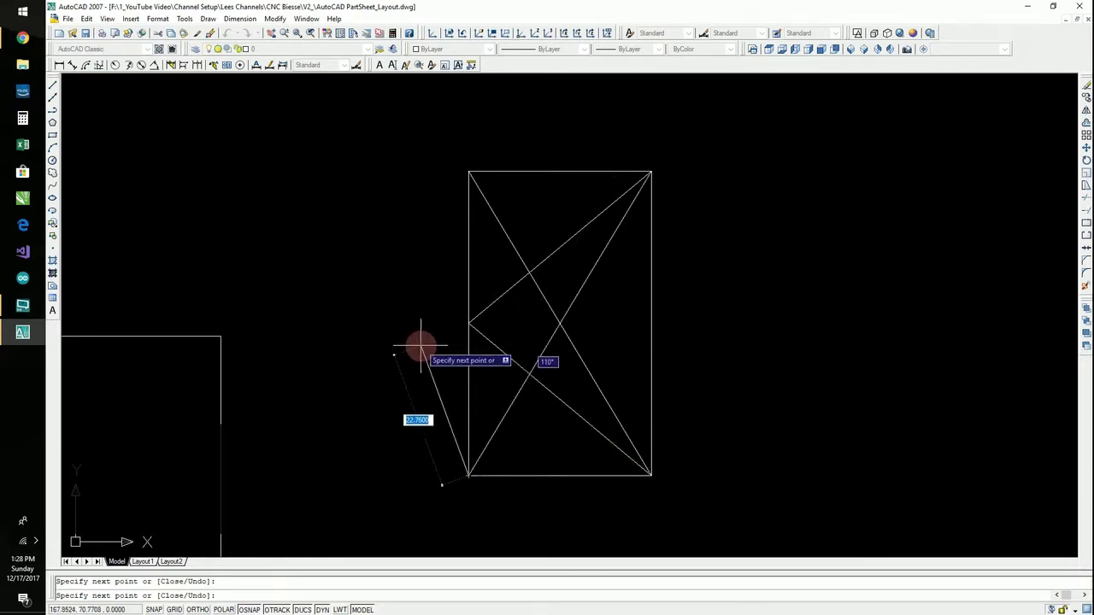
pyautogui.press('Escape')
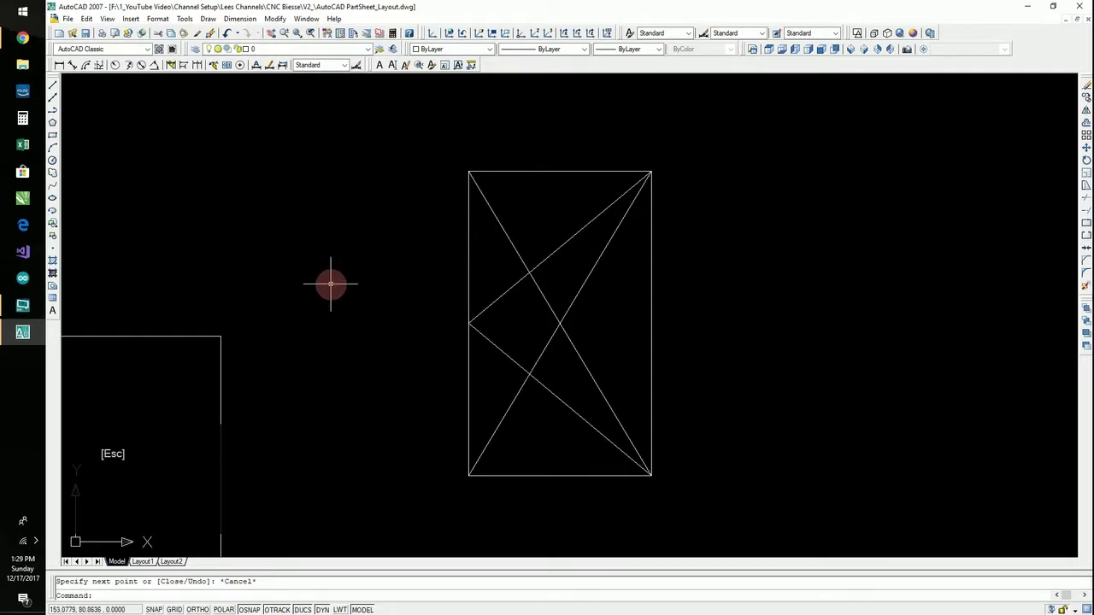
# With Ortho on, draw a short horizontal line rightward from the upper-left intersection of the diagonals, ending inside the rectangle.
pyautogui.press('Return')
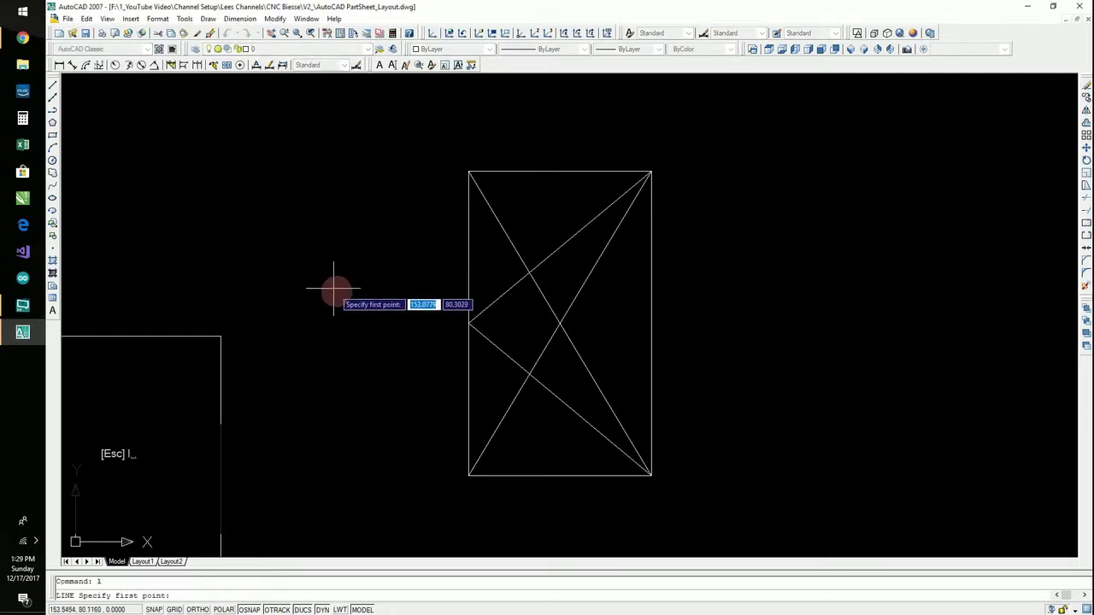
pyautogui.click(530, 272)
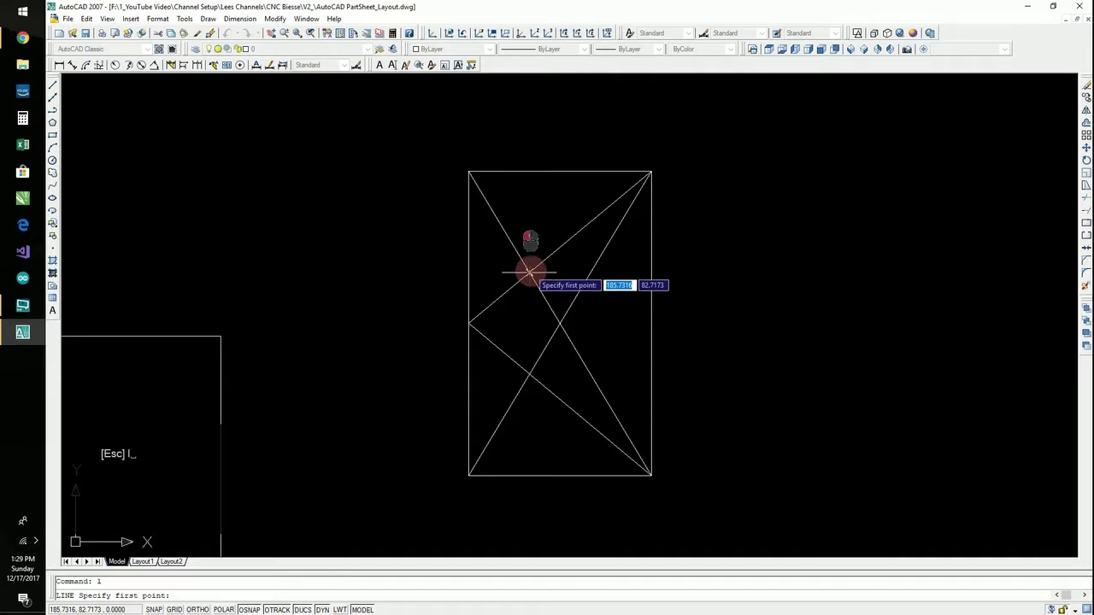
pyautogui.press('F8')
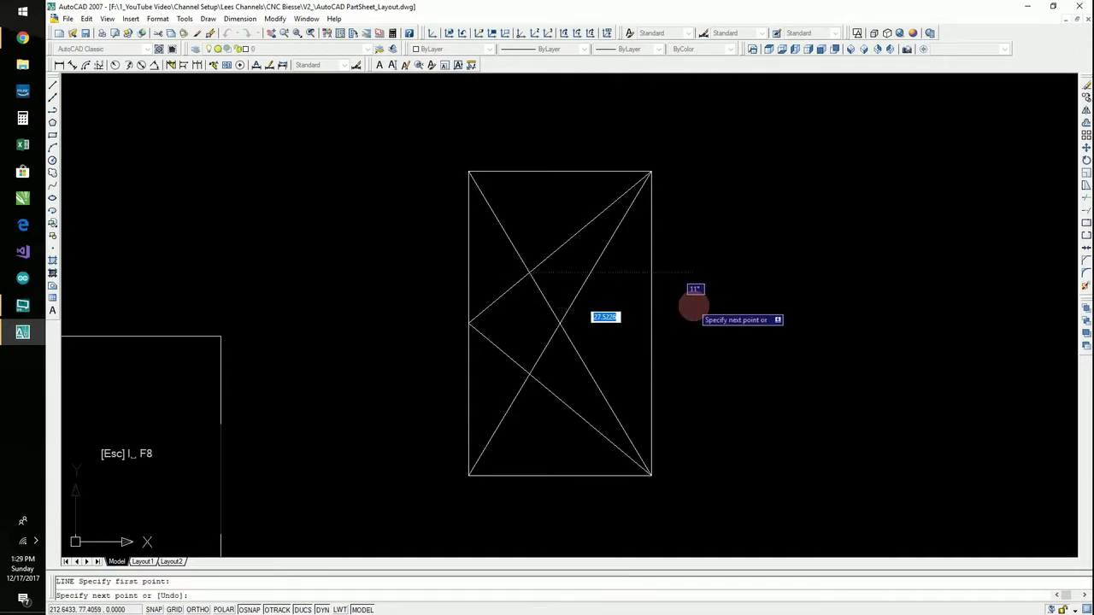
pyautogui.click(624, 290)
pyautogui.press('Return')
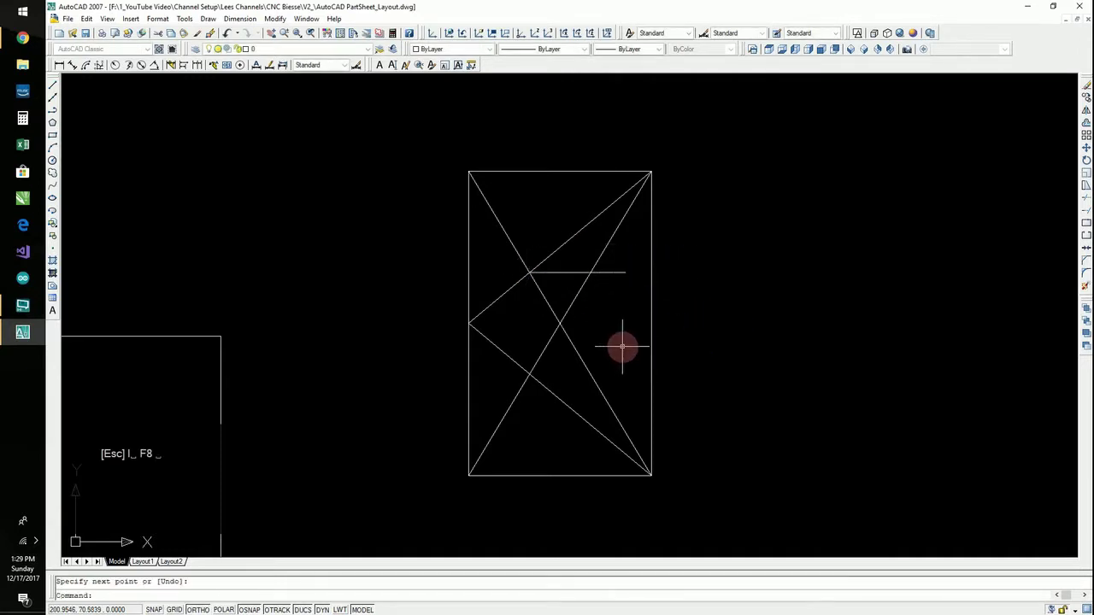
# Draw another short horizontal line rightward from the lower-left intersection of the diagonals, ending inside the rectangle.
pyautogui.press('Return')
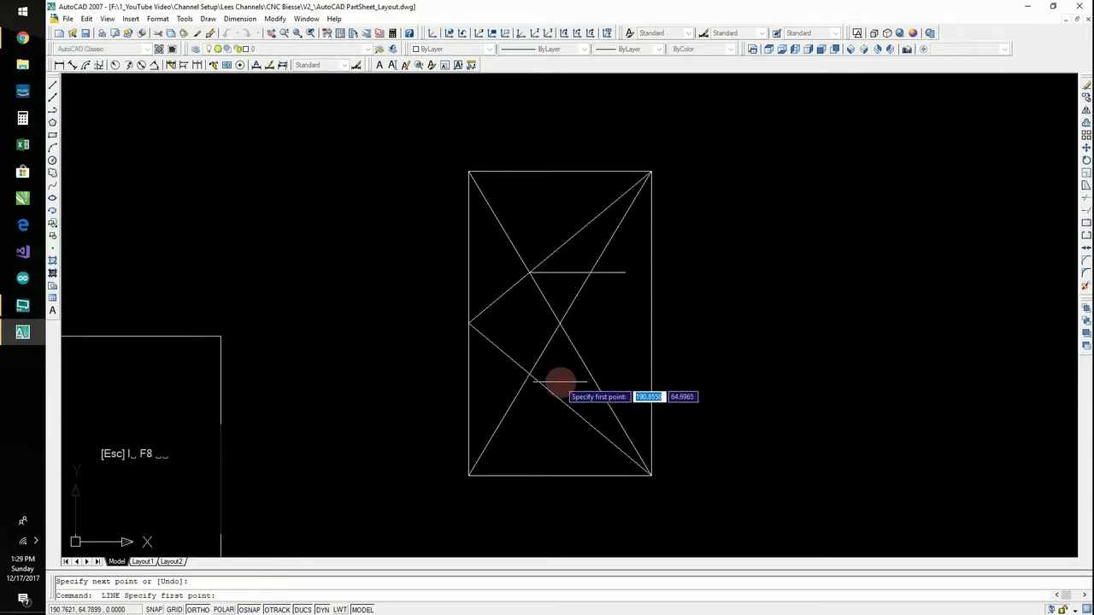
pyautogui.click(530, 373)
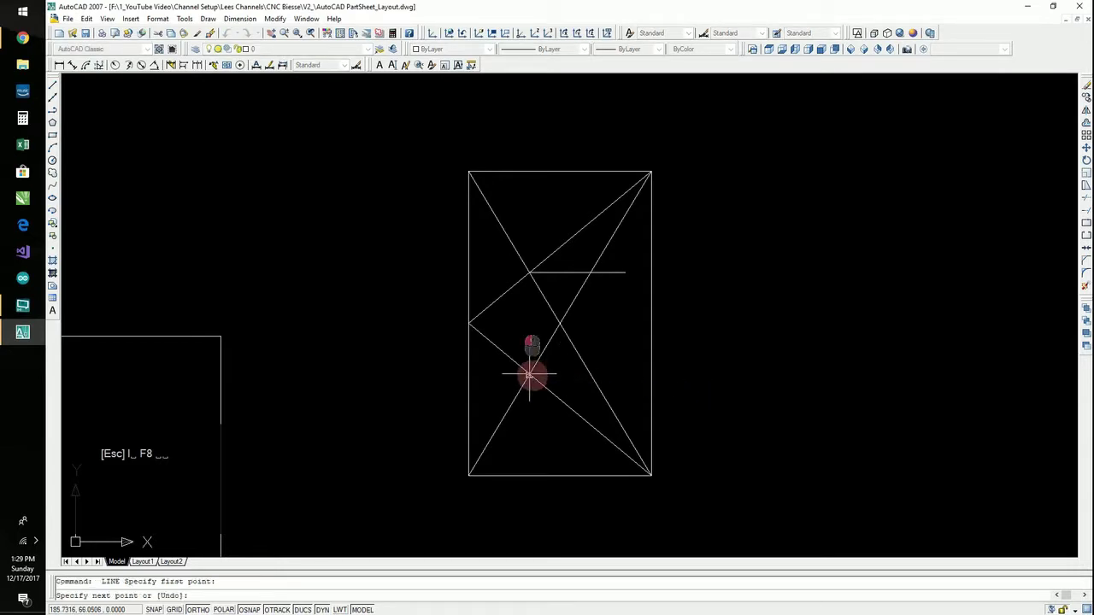
pyautogui.click(617, 377)
pyautogui.press('Return')
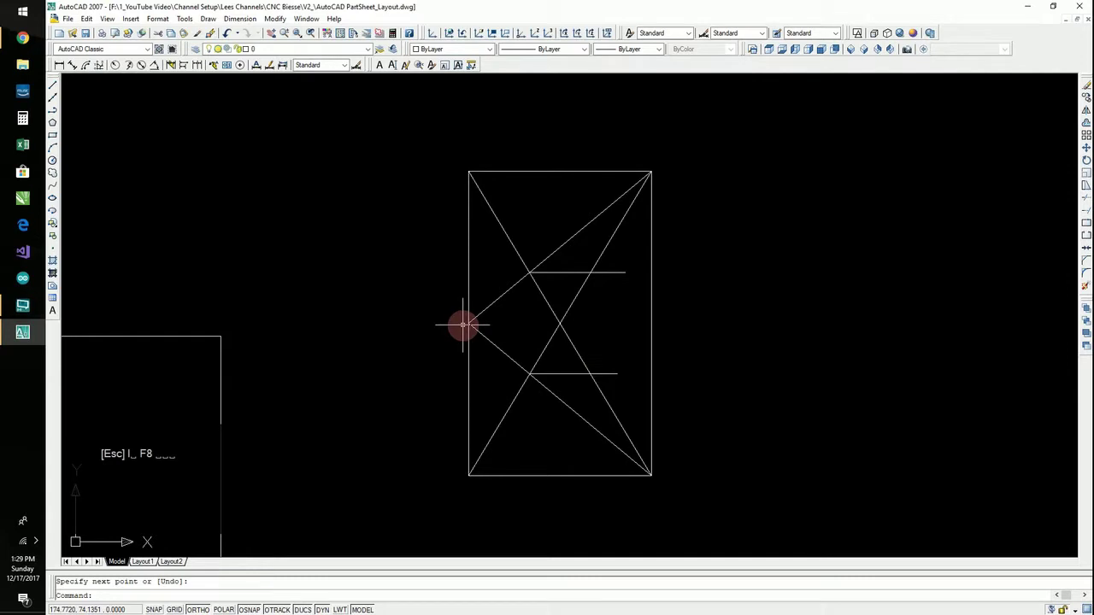
# Extend both short horizontal lines to the rectangle's left and right edges, using the rectangle as the boundary.
pyautogui.write('ex')
pyautogui.press('Return')
pyautogui.click(468, 266)
pyautogui.press('Return')
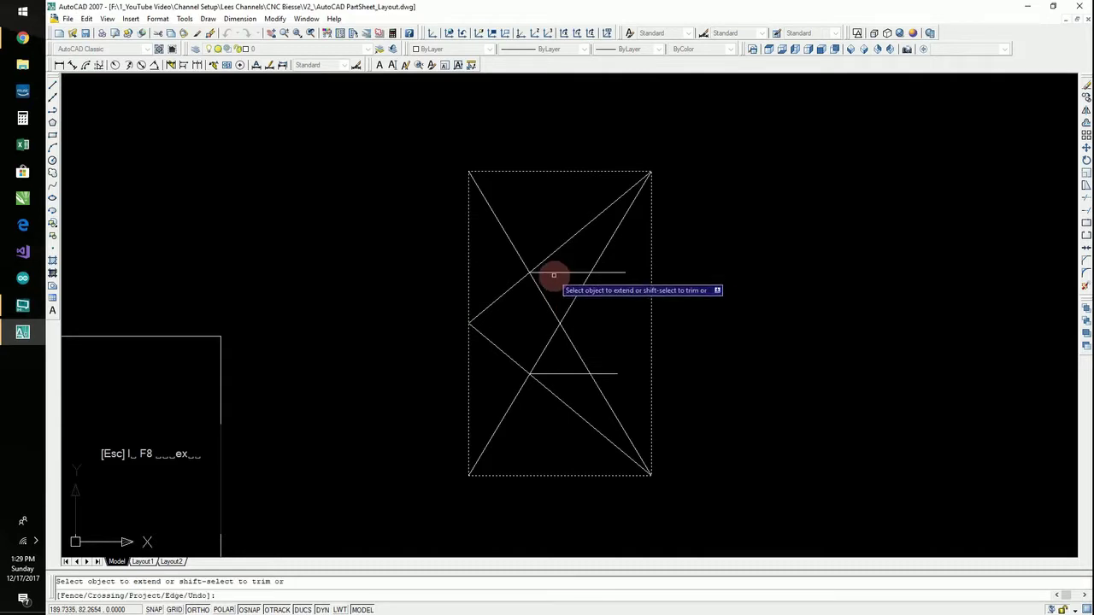
pyautogui.click(609, 274)
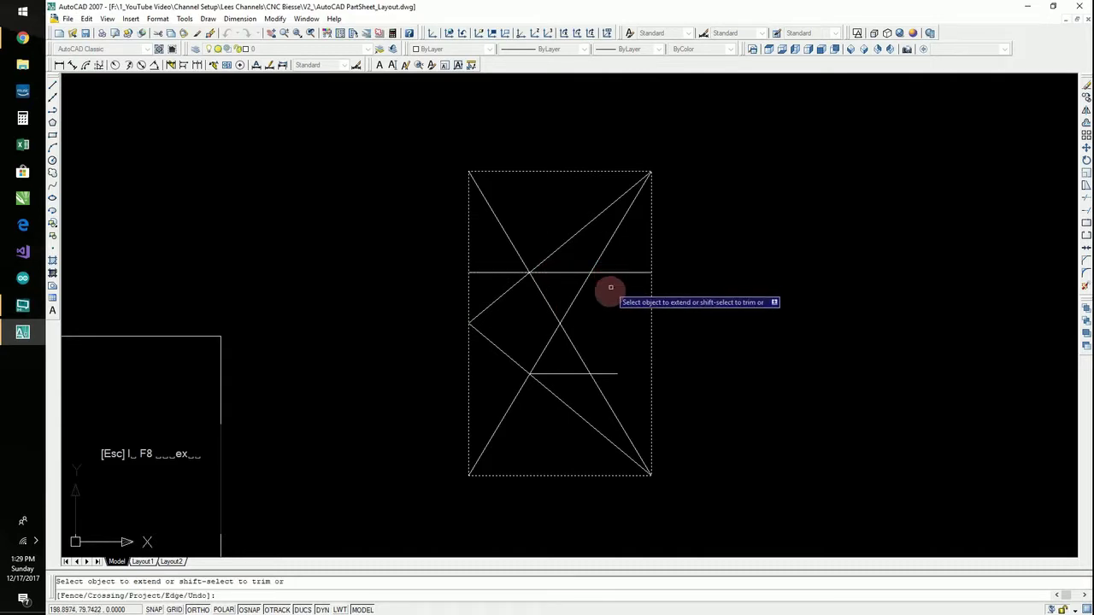
pyautogui.click(607, 374)
pyautogui.click(545, 374)
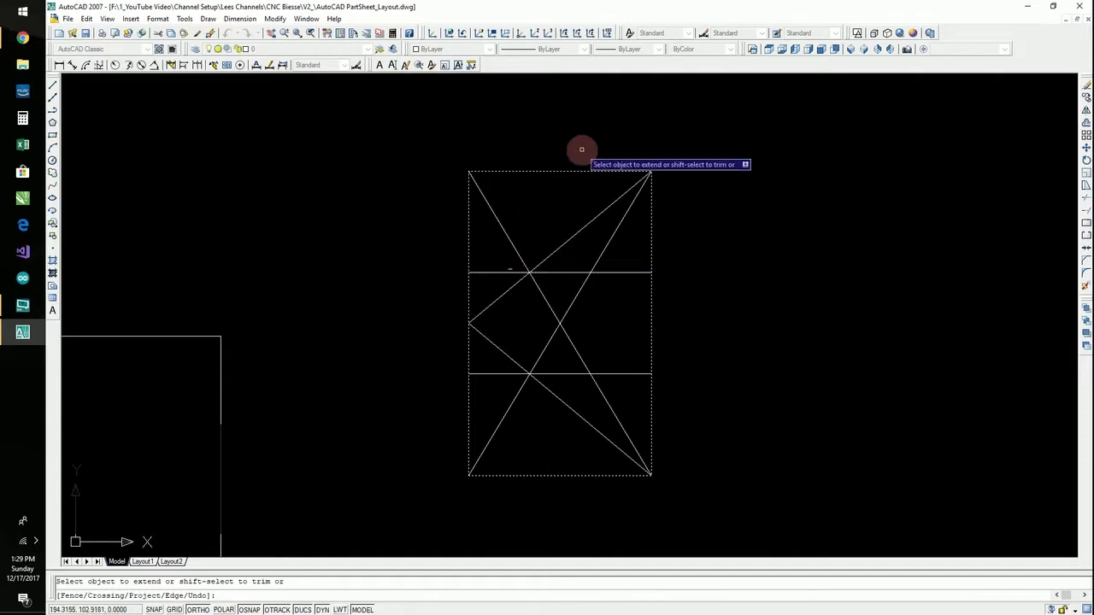
pyautogui.press('Escape')
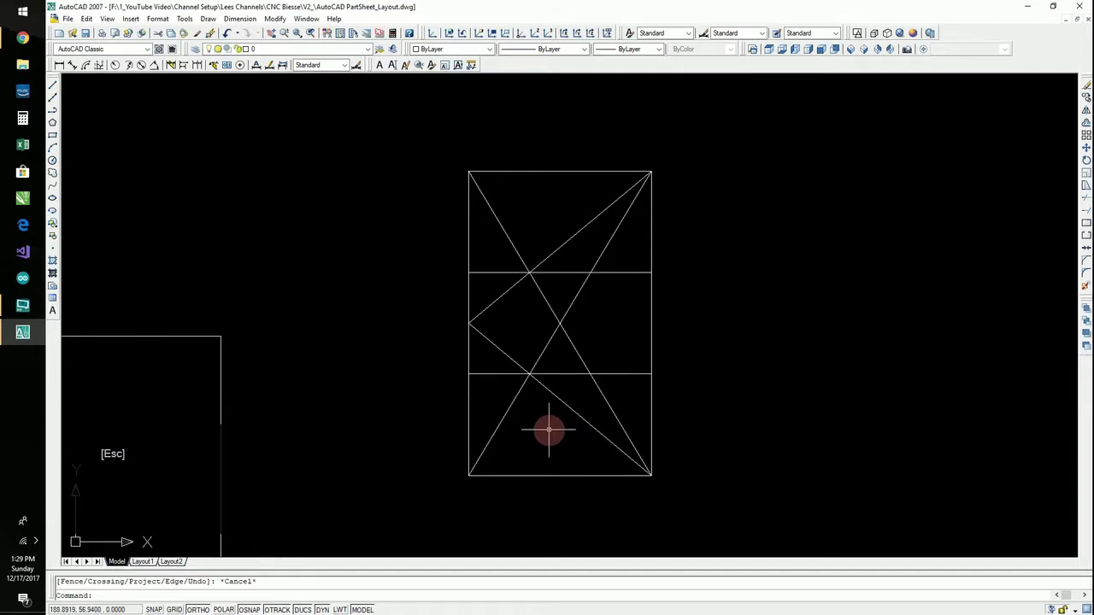
# Measure the vertical distance between the two horizontal dividing lines, starting from the lower diagonal intersection.
pyautogui.write('di')
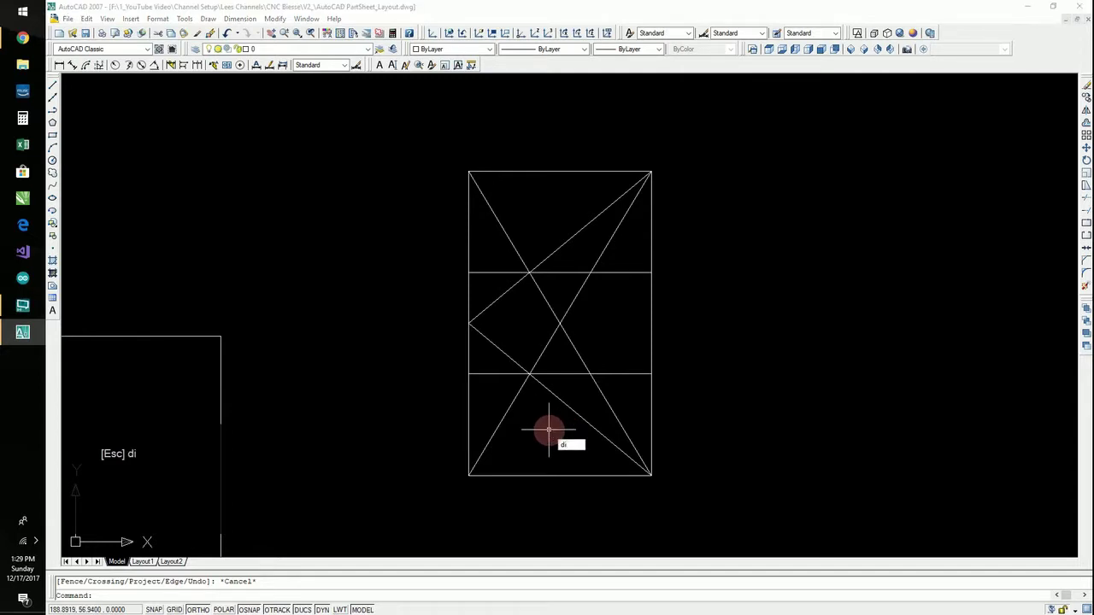
pyautogui.press('space')
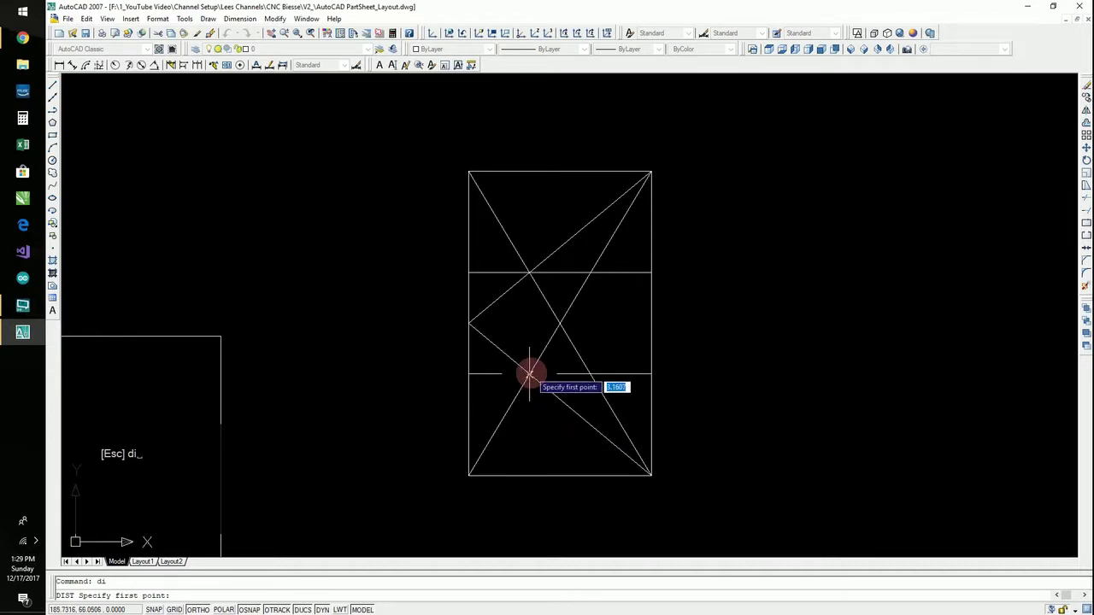
pyautogui.click(529, 373)
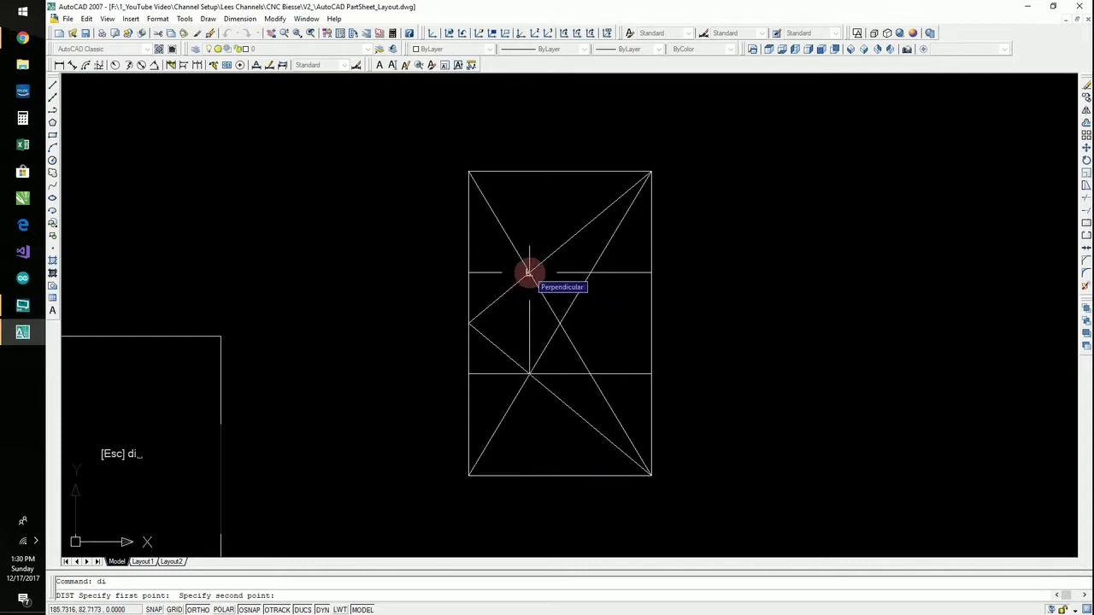
pyautogui.press('Return')
pyautogui.press('Return')
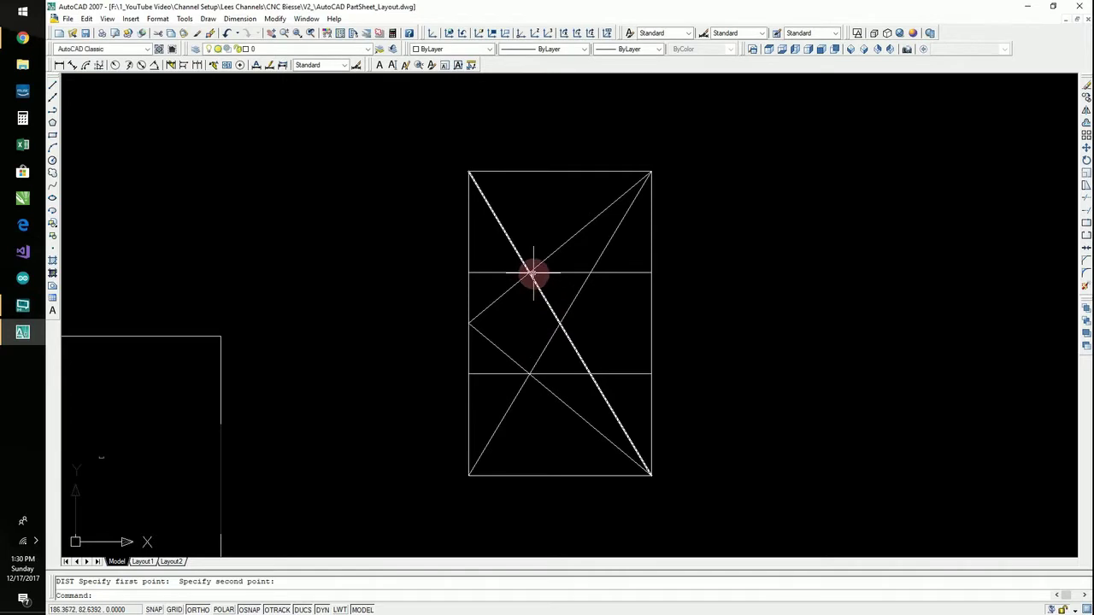
# Measure the vertical distance from the upper-left intersection of the diagonals to the rectangle's top edge.
pyautogui.click(529, 273)
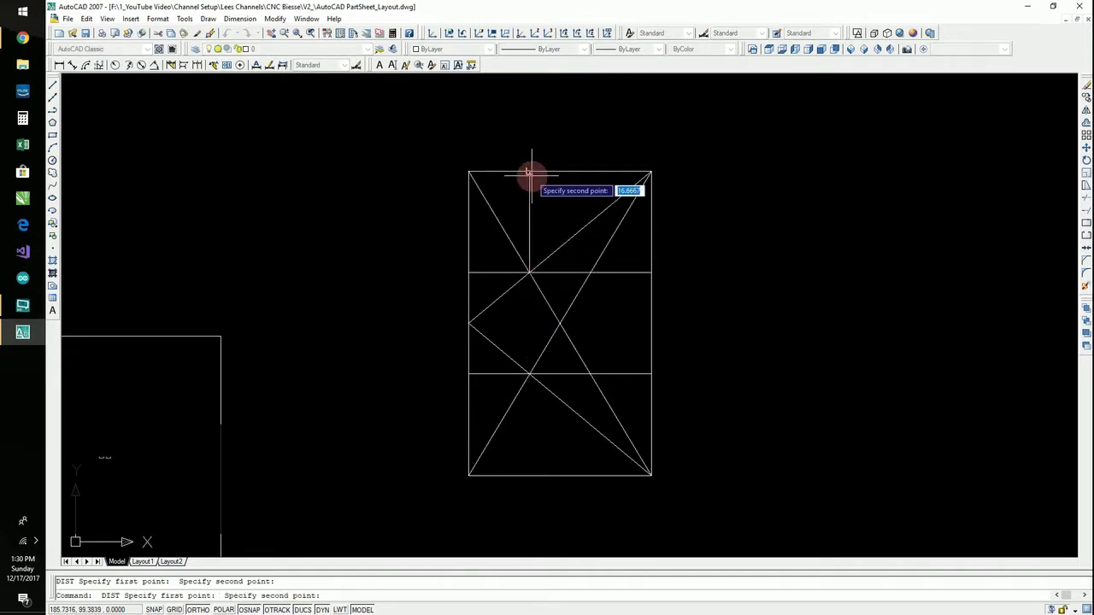
pyautogui.press('Return')
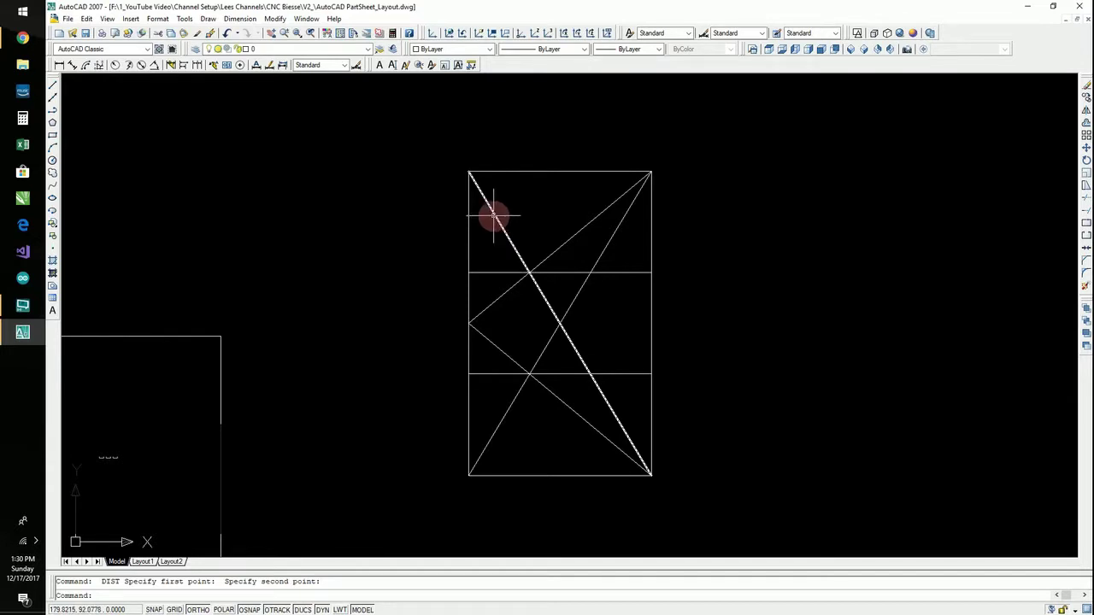
# Erase the four diagonal construction lines inside the rectangle, selecting them with a crossing window.
pyautogui.click(593, 304)
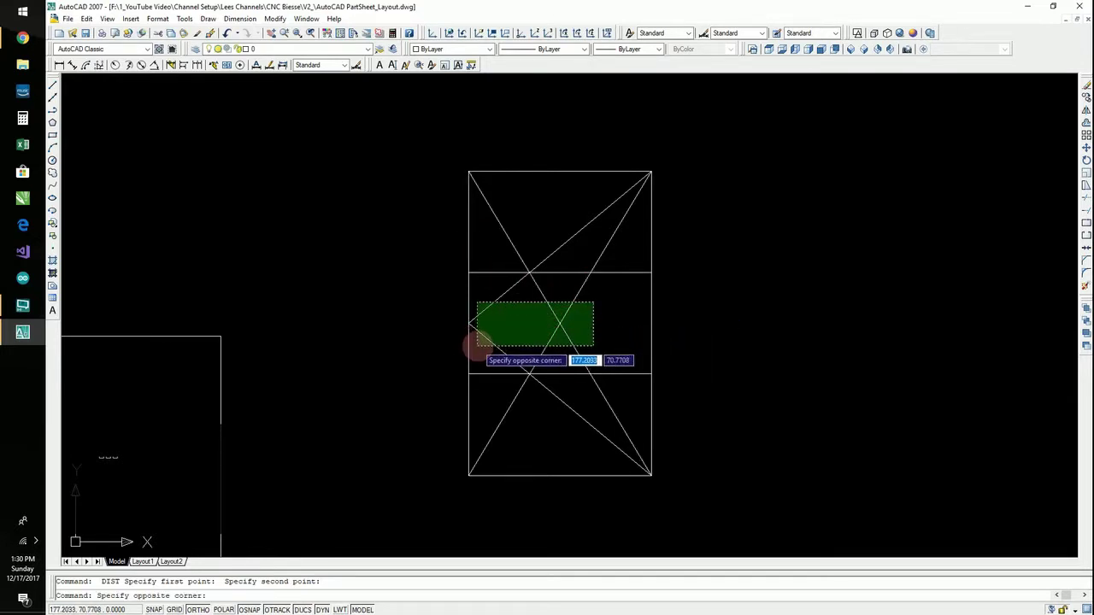
pyautogui.click(472, 339)
pyautogui.write('e')
pyautogui.press('Return')
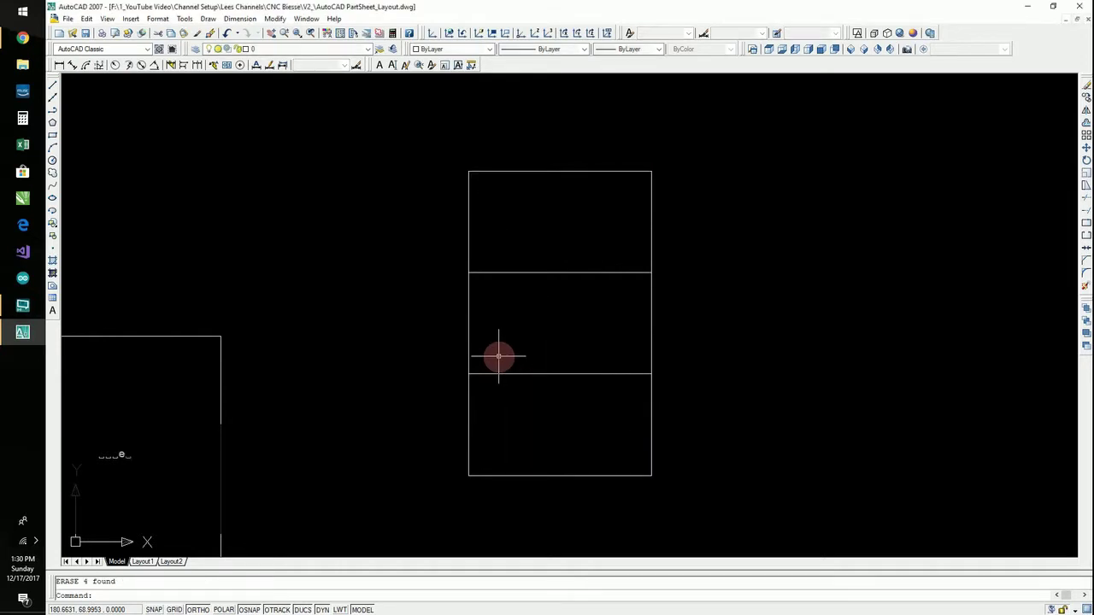
pyautogui.press('Escape')
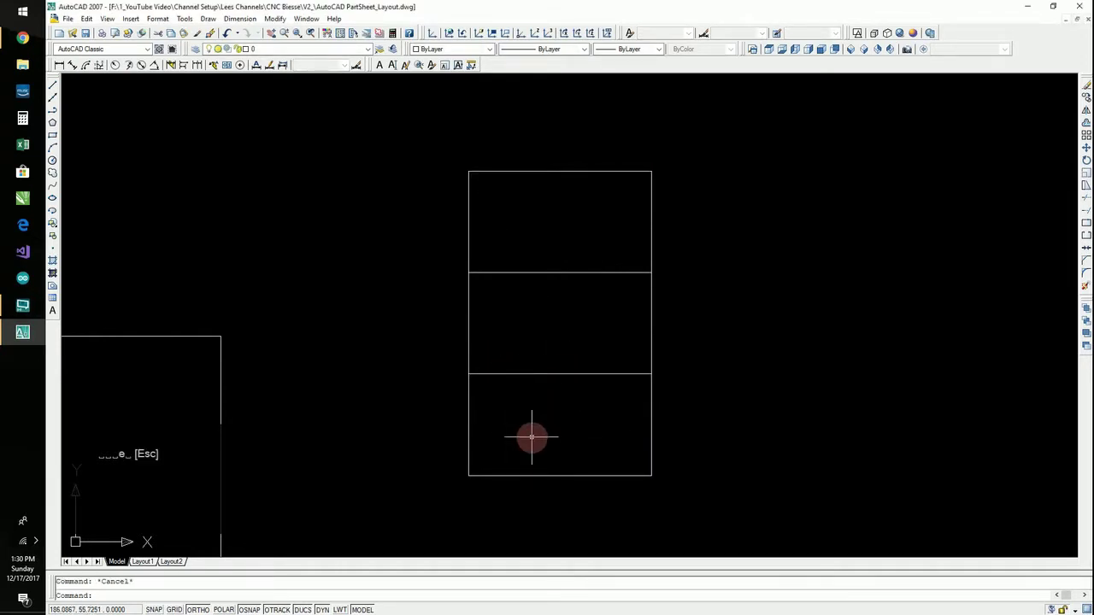
# Draw a vertical line from the rectangle's lower-left corner up along its left edge, ending short of the upper-left corner.
pyautogui.press('Return')
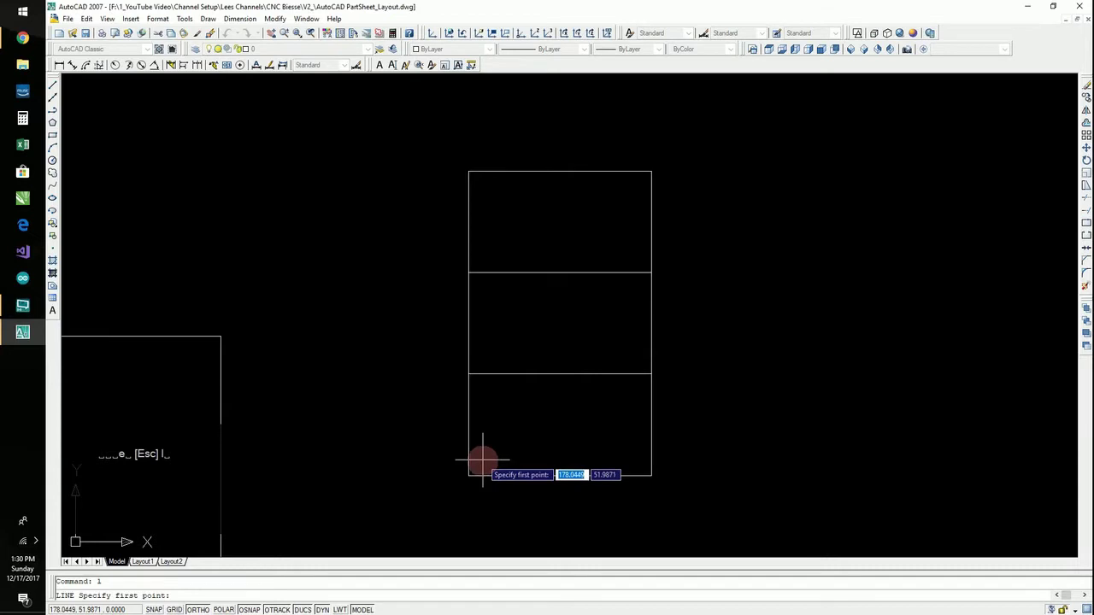
pyautogui.click(468, 475)
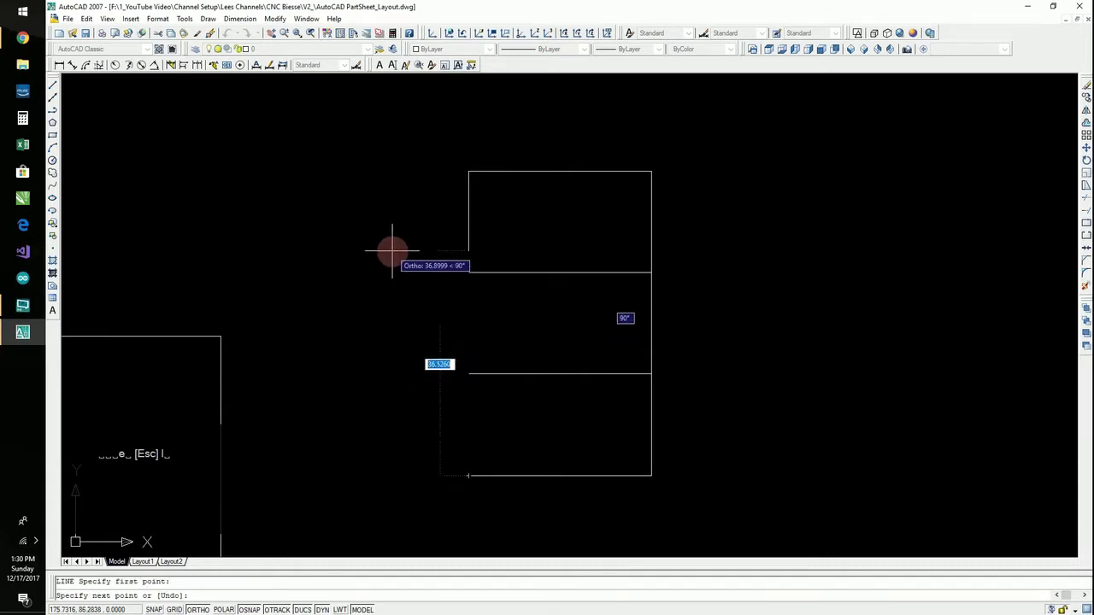
pyautogui.press('Escape')
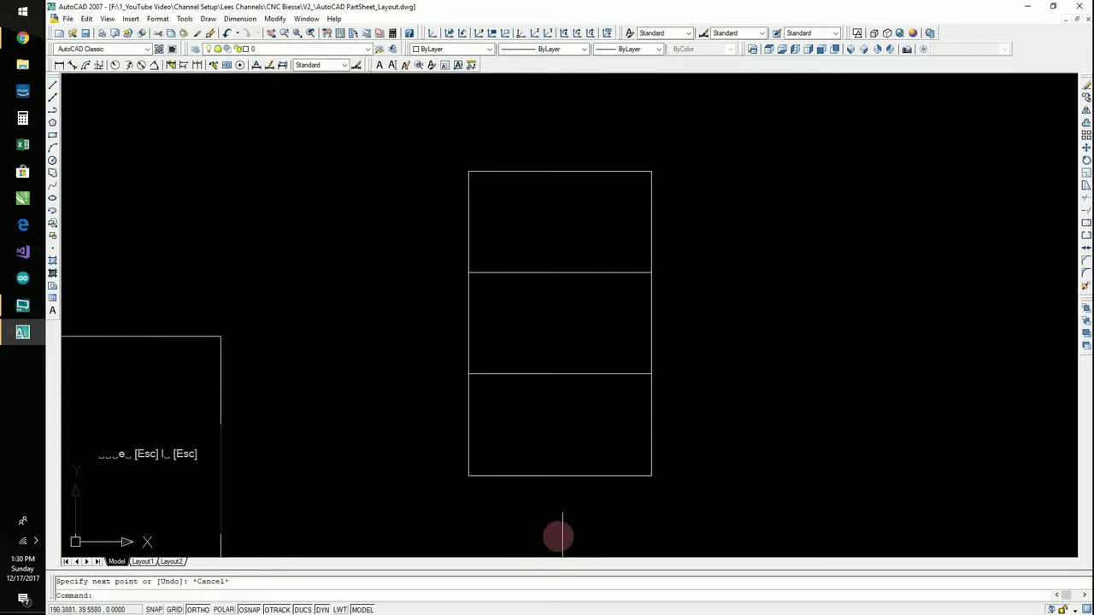
# Move the vertical line on the rectangle's left edge 10 units to the right with Ortho on.
pyautogui.click(469, 425)
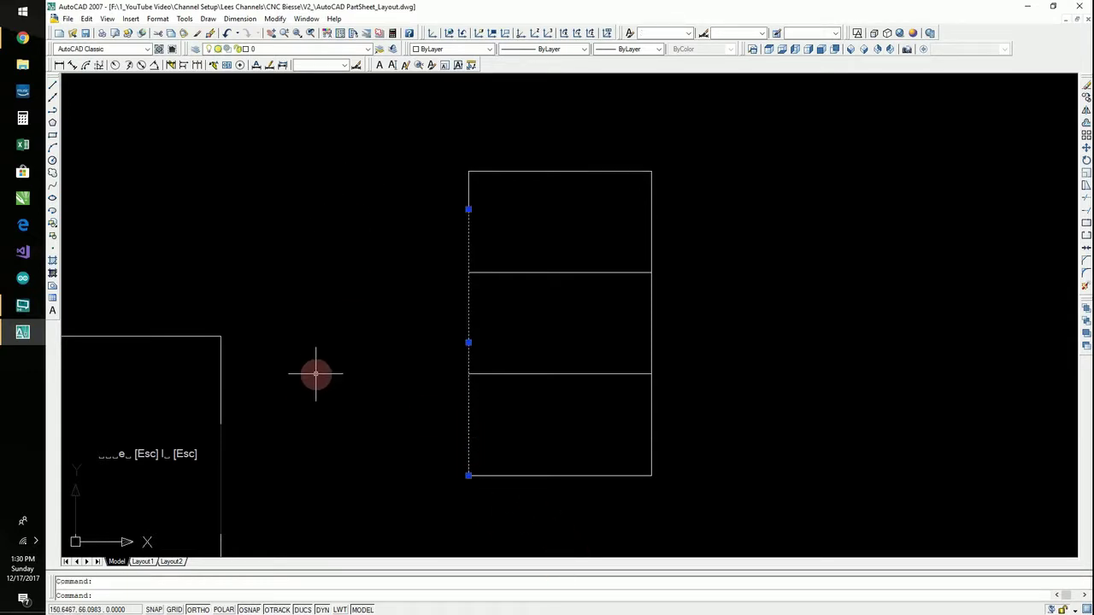
pyautogui.write('m')
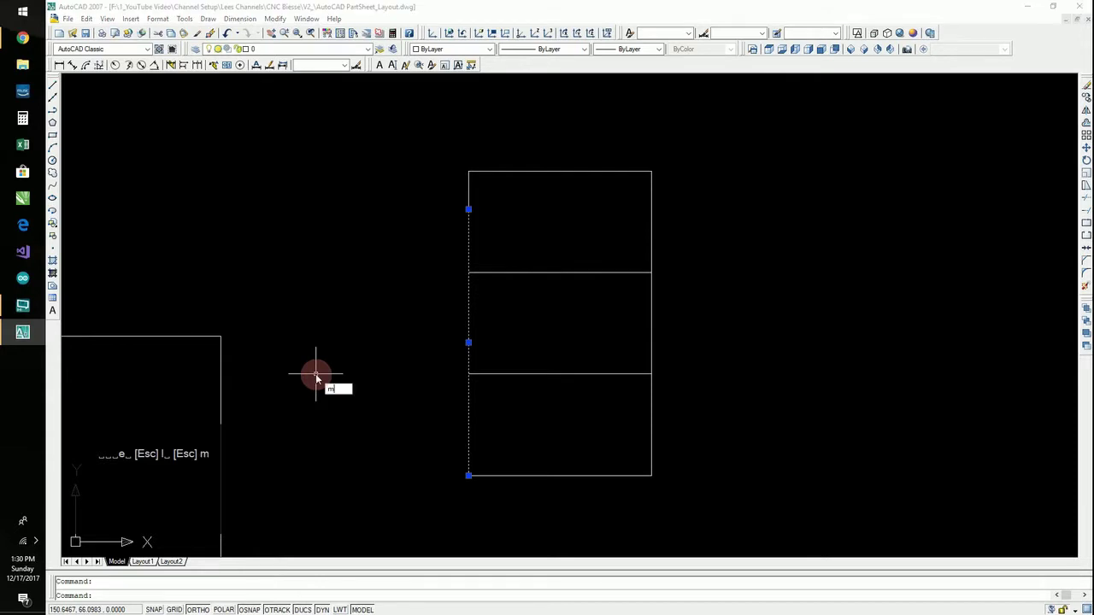
pyautogui.press('Return')
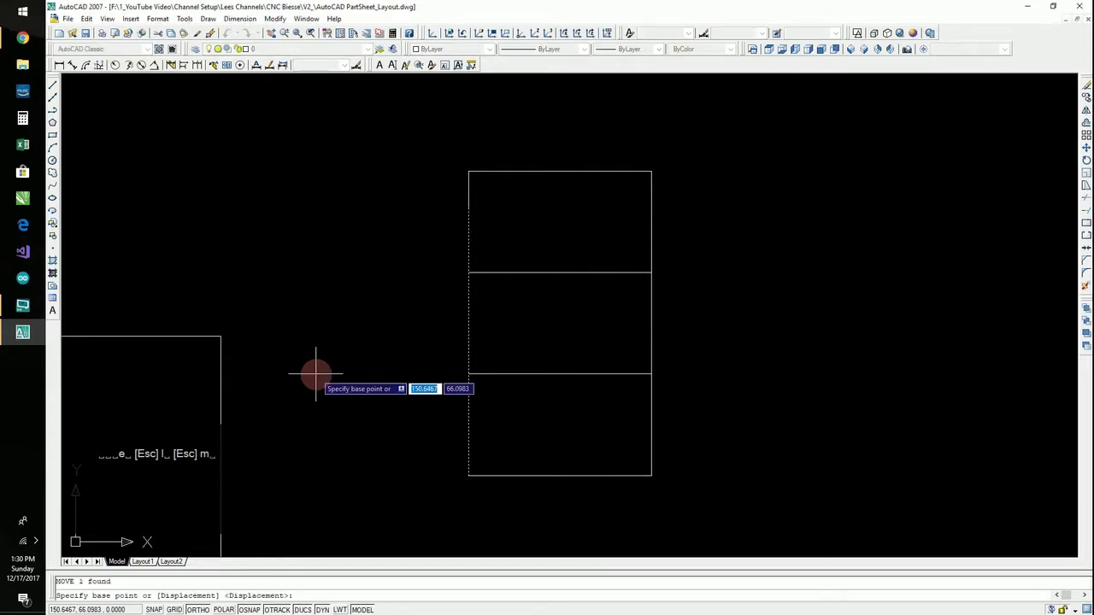
pyautogui.click(315, 373)
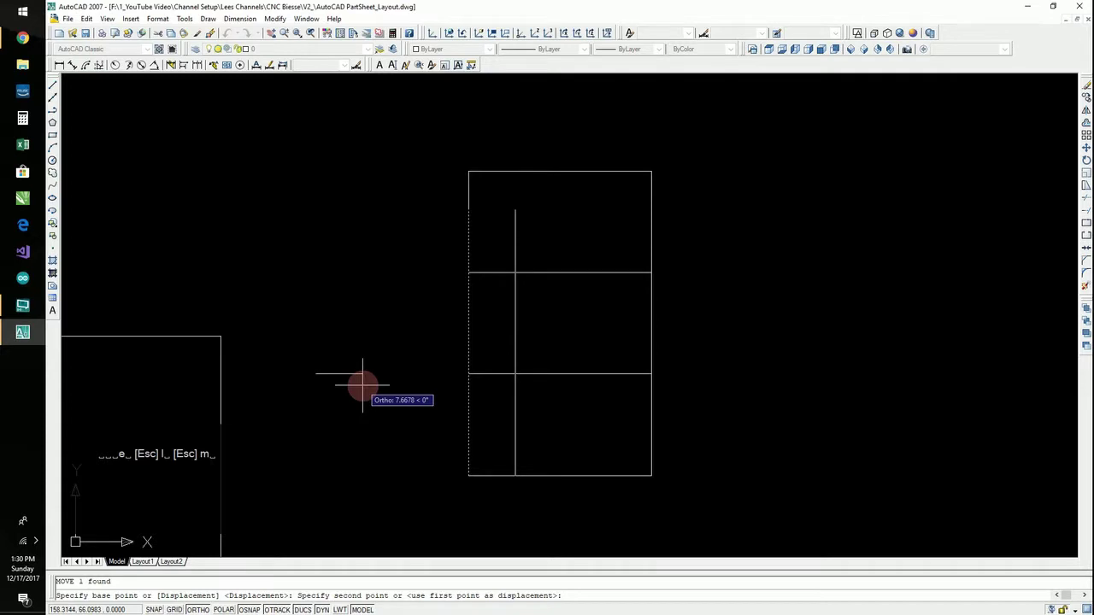
pyautogui.write('10')
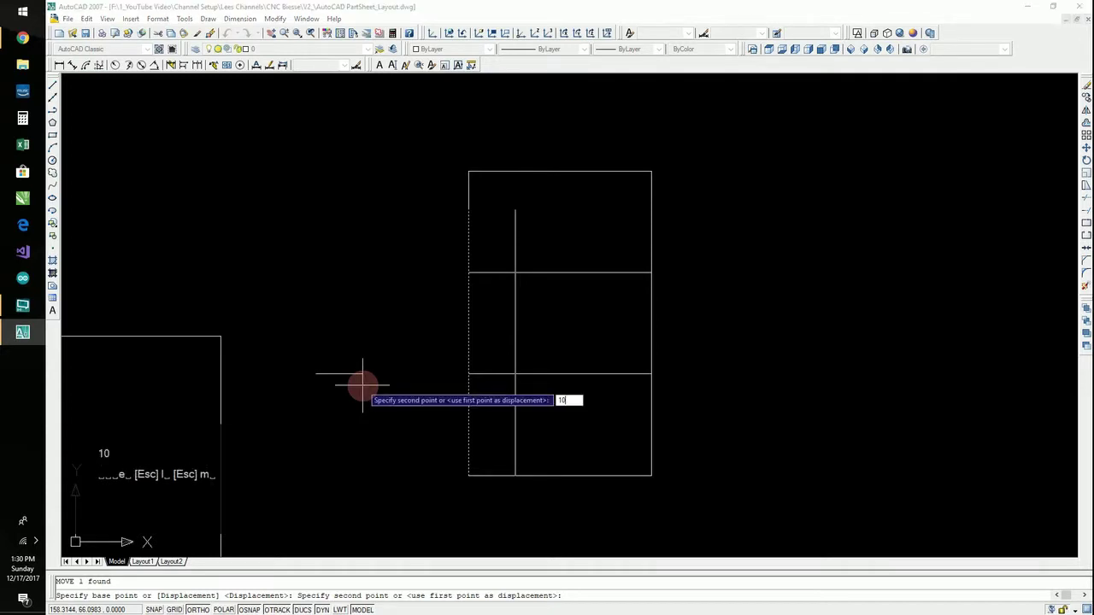
pyautogui.press('Return')
pyautogui.press('Escape')
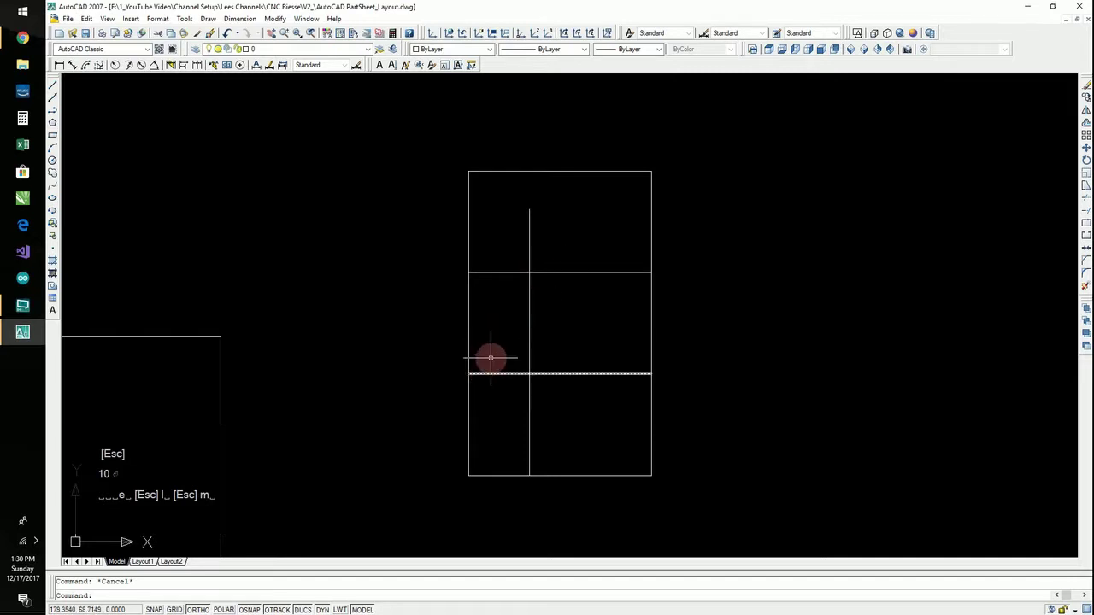
# Copy the vertical line inside the rectangle 10 units to the right.
pyautogui.click(542, 304)
pyautogui.click(517, 325)
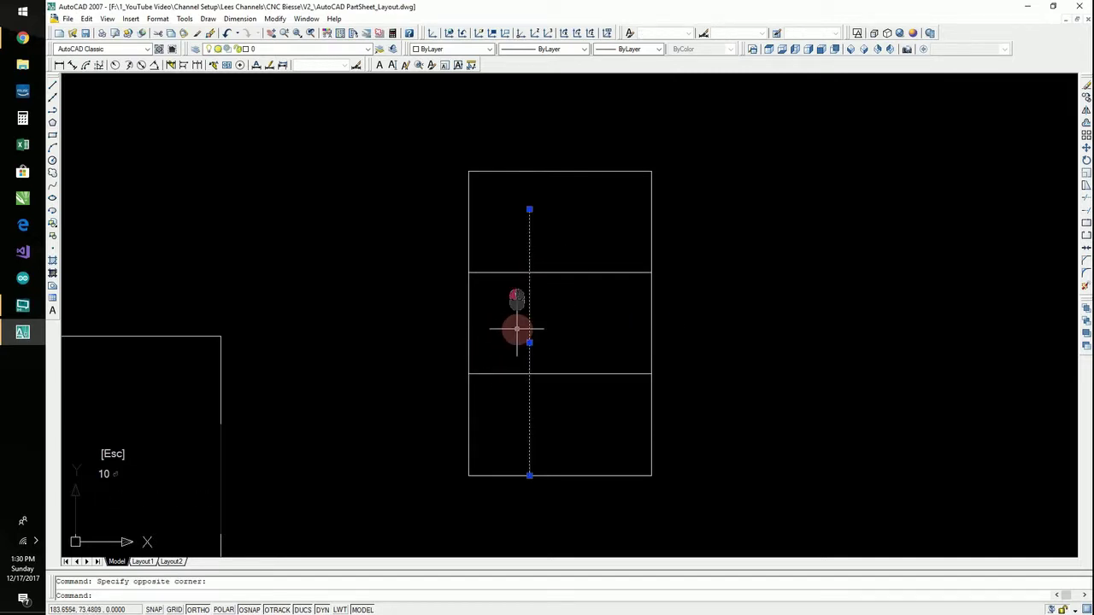
pyautogui.write('c')
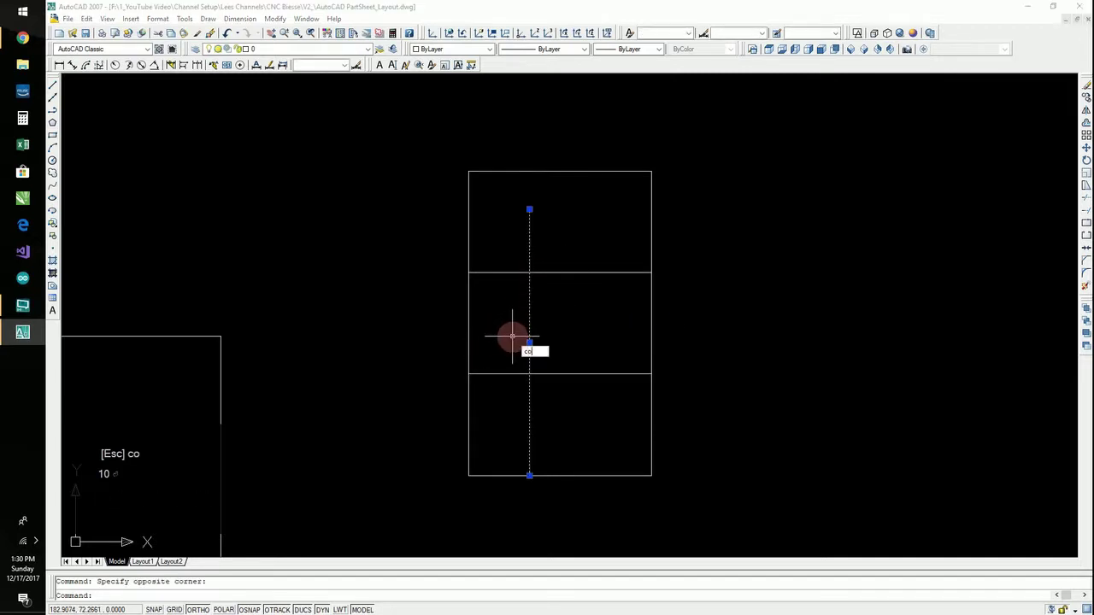
pyautogui.write('o')
pyautogui.press('space')
pyautogui.click(498, 337)
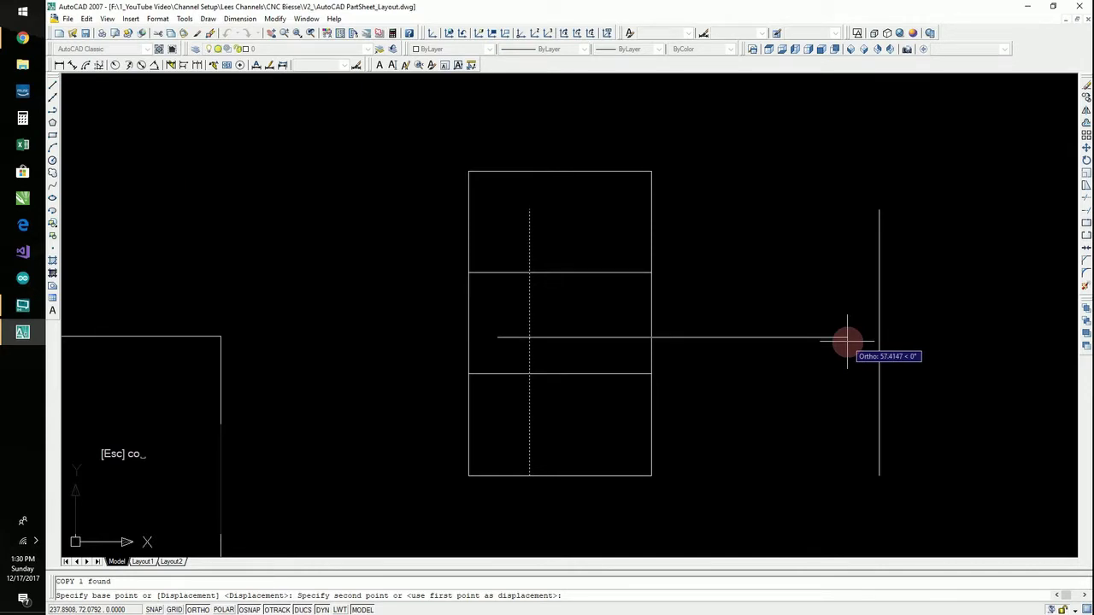
pyautogui.write('10')
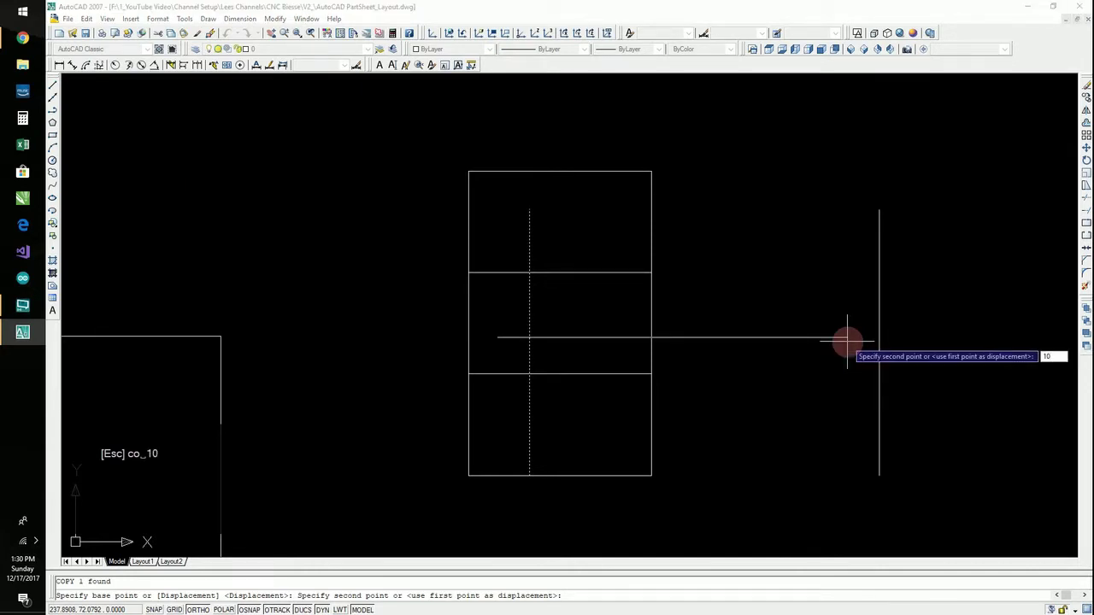
pyautogui.press('Return')
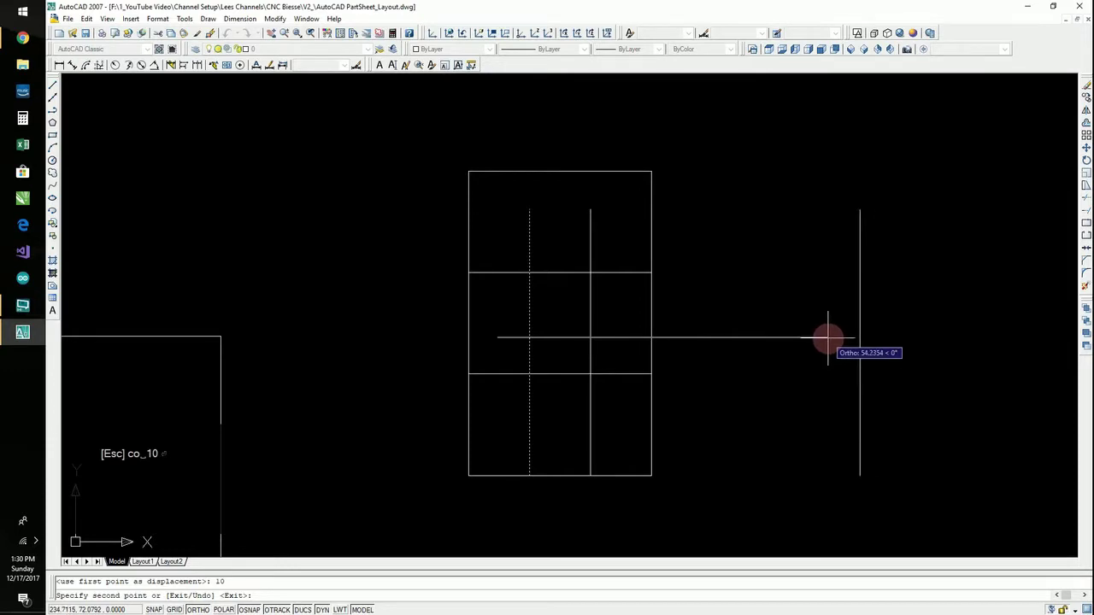
pyautogui.press('Escape')
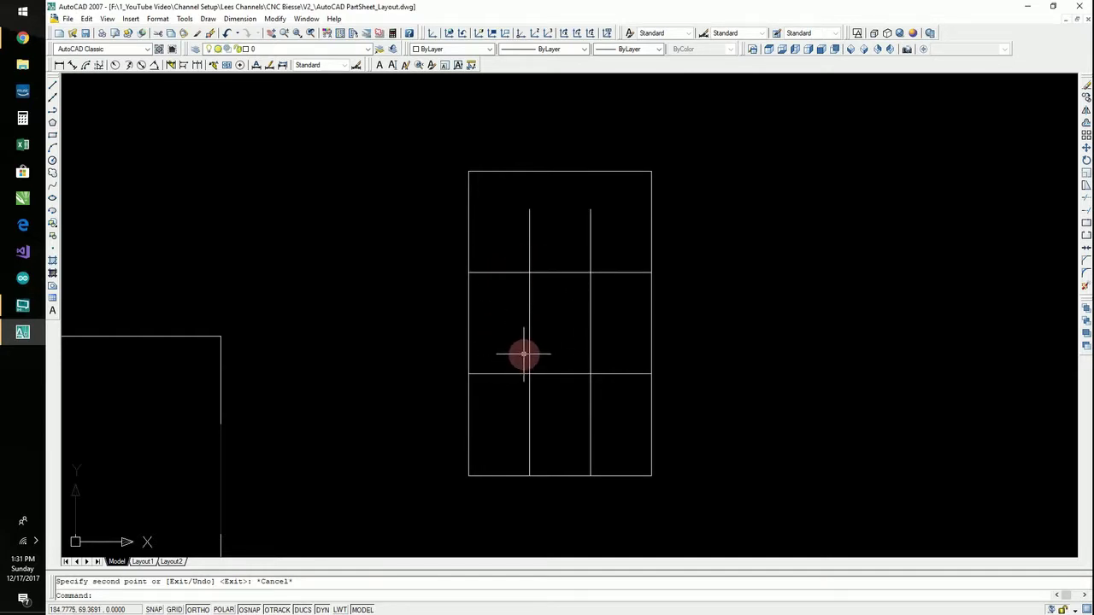
# Draw a circle of radius 1.5 centred where the left vertical and upper horizontal dividing lines intersect, and save the drawing.
pyautogui.write('c')
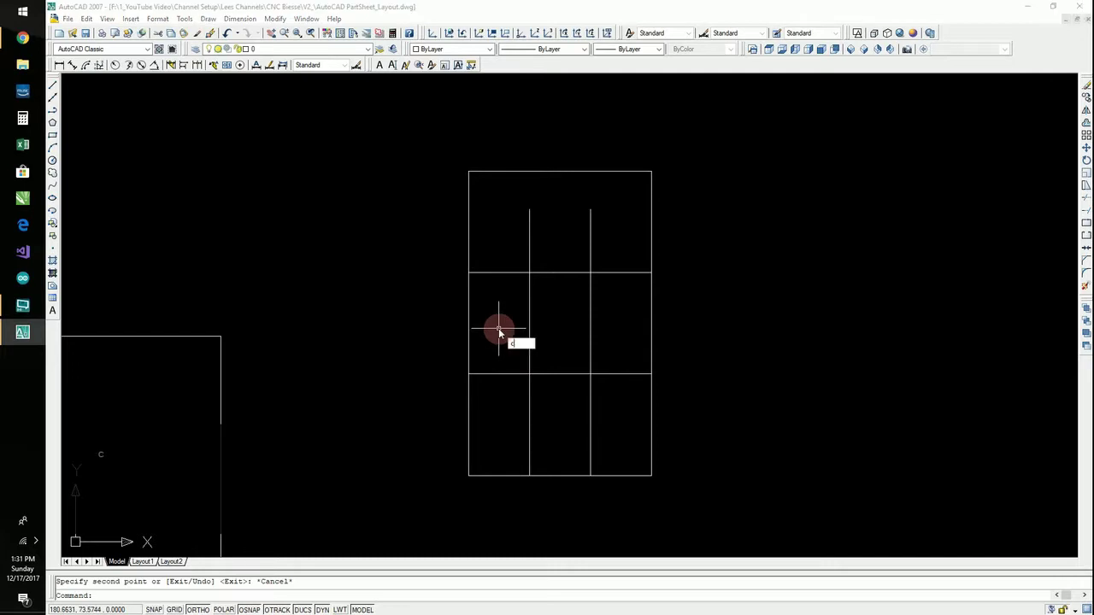
pyautogui.press('Return')
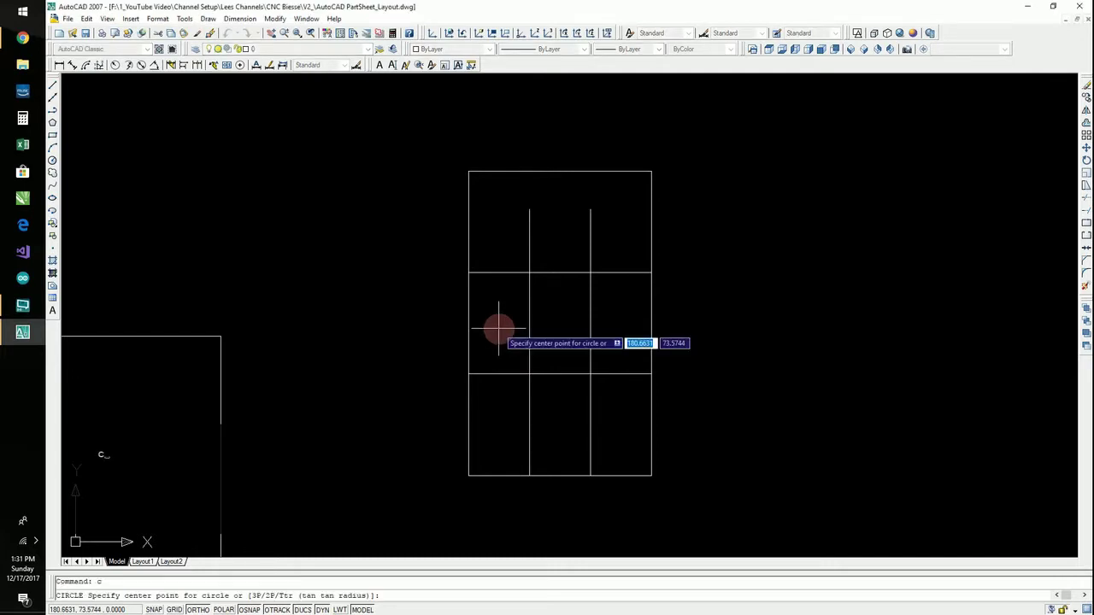
pyautogui.click(529, 272)
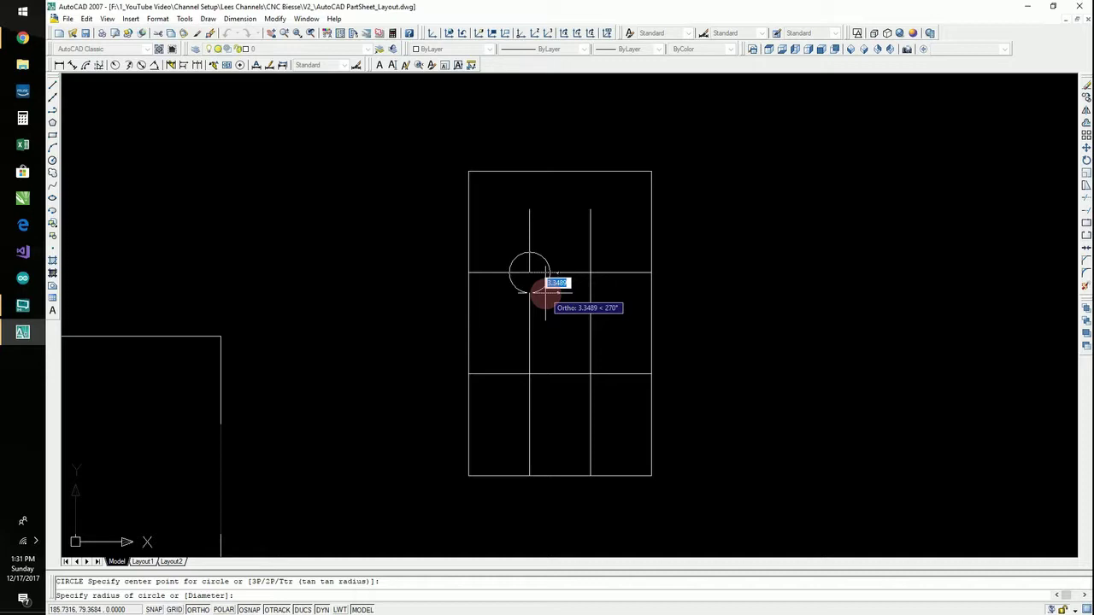
pyautogui.write('1')
pyautogui.press('Return')
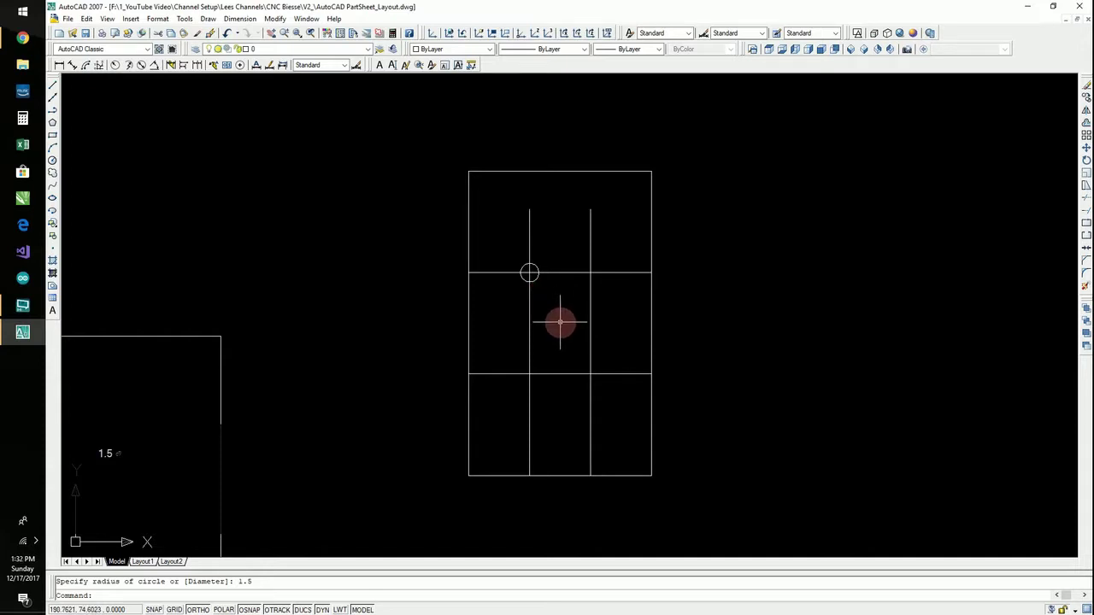
pyautogui.hotkey('ctrl', 's')
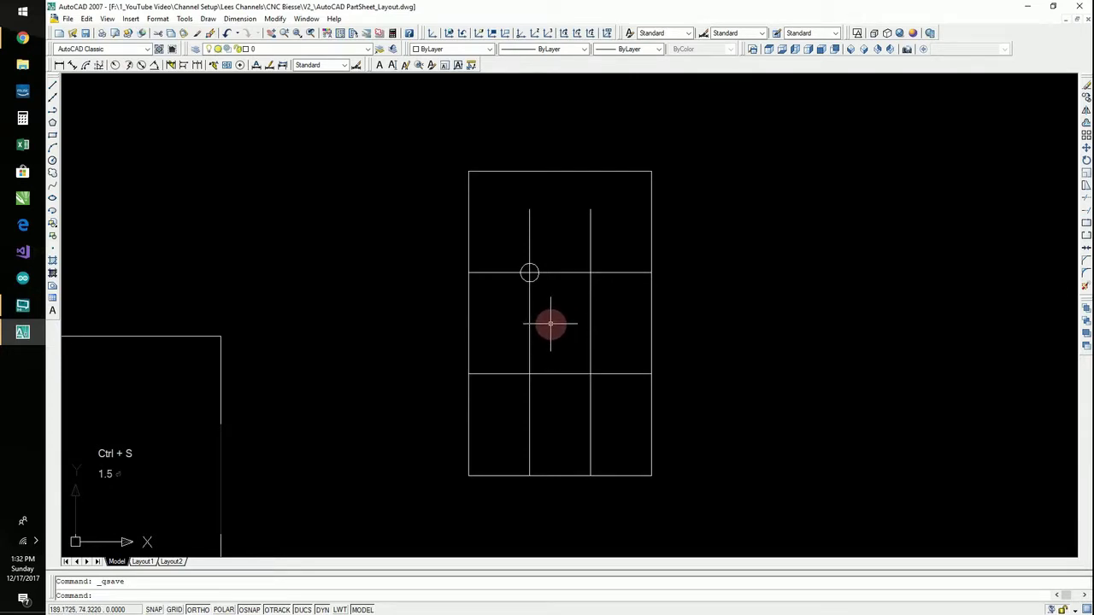
# Erase the two horizontal and two vertical dividing lines, keeping the rectangle and its circle.
pyautogui.click(622, 255)
pyautogui.click(551, 350)
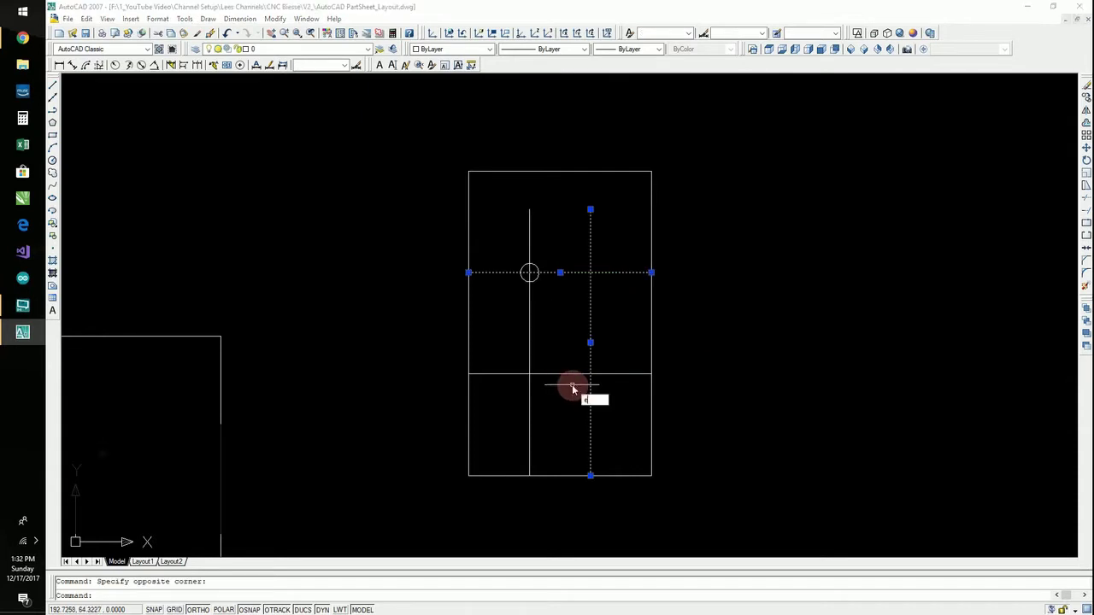
pyautogui.write('e')
pyautogui.press('Return')
pyautogui.click(550, 382)
pyautogui.click(517, 364)
pyautogui.write('e')
pyautogui.press('Return')
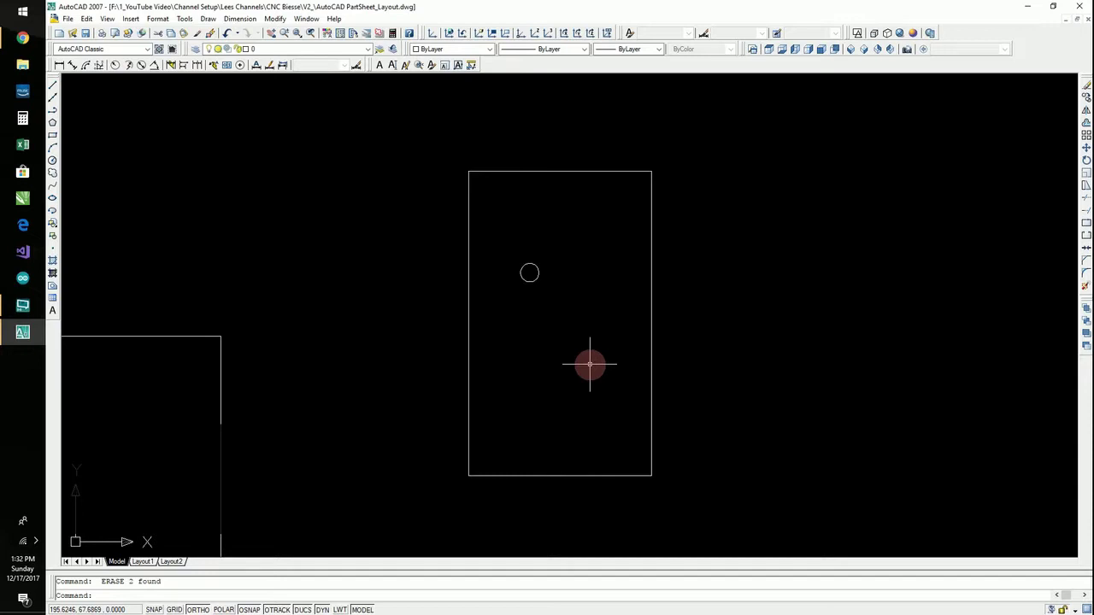
# Select the small rectangle and its circle with an enclosing window, and clear the selection.
pyautogui.scroll(-3, 588, 365)
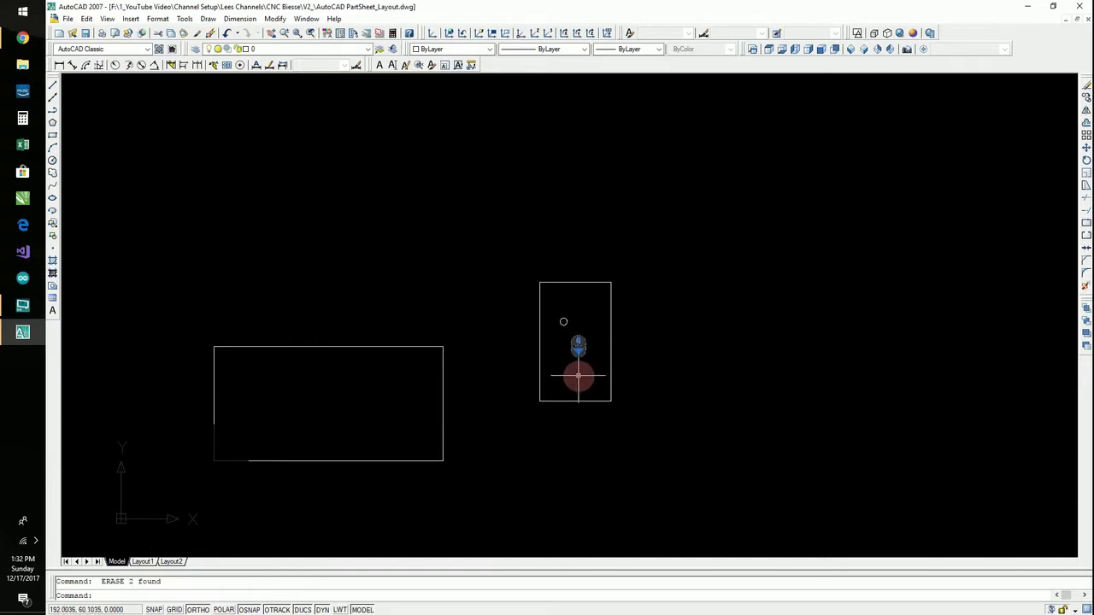
pyautogui.scroll(3, 220, 446)
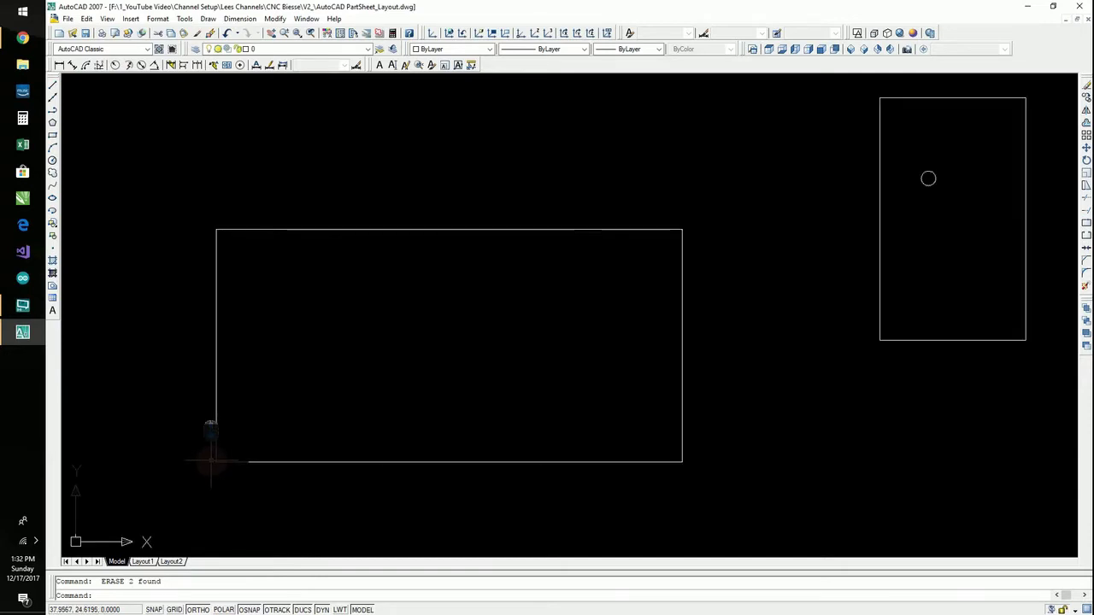
pyautogui.scroll(2, 230, 428)
pyautogui.scroll(-5, 205, 469)
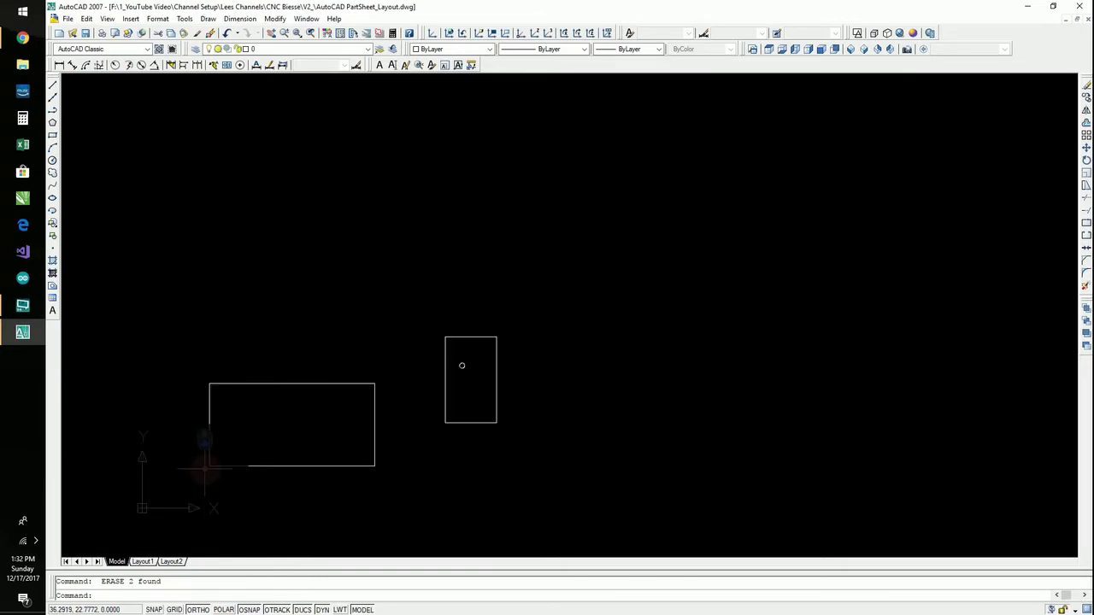
pyautogui.scroll(4, 171, 496)
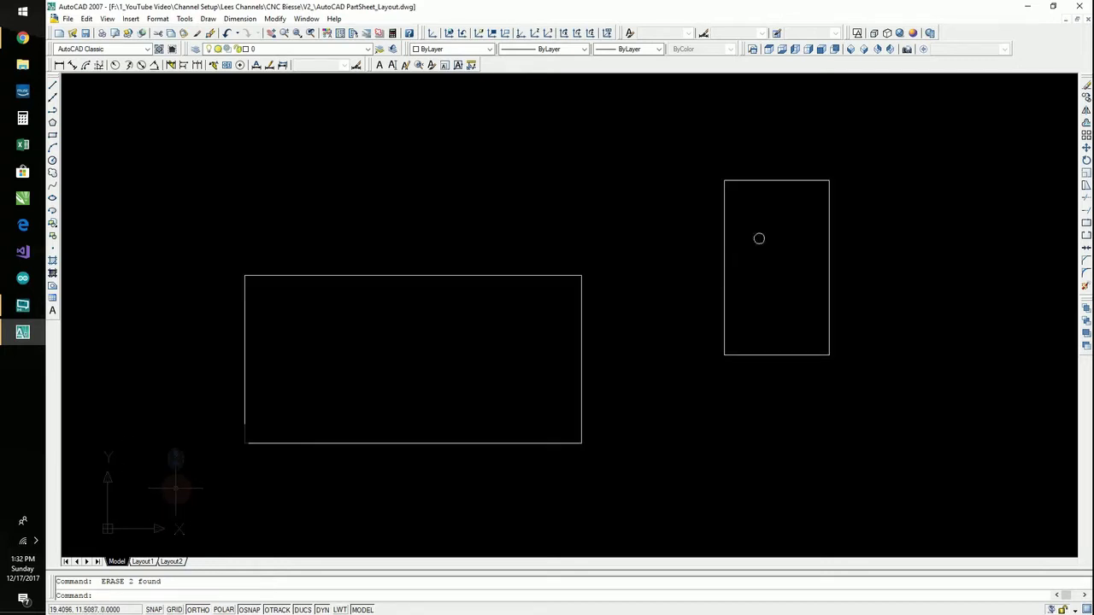
pyautogui.scroll(-2, 181, 488)
pyautogui.click(628, 187)
pyautogui.click(800, 398)
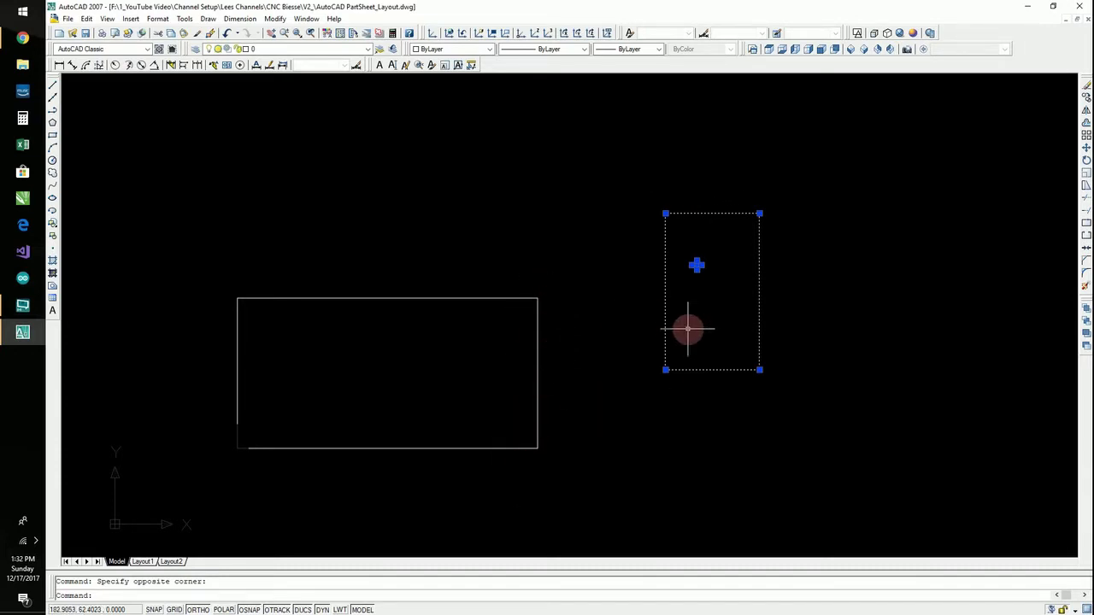
pyautogui.press('Escape')
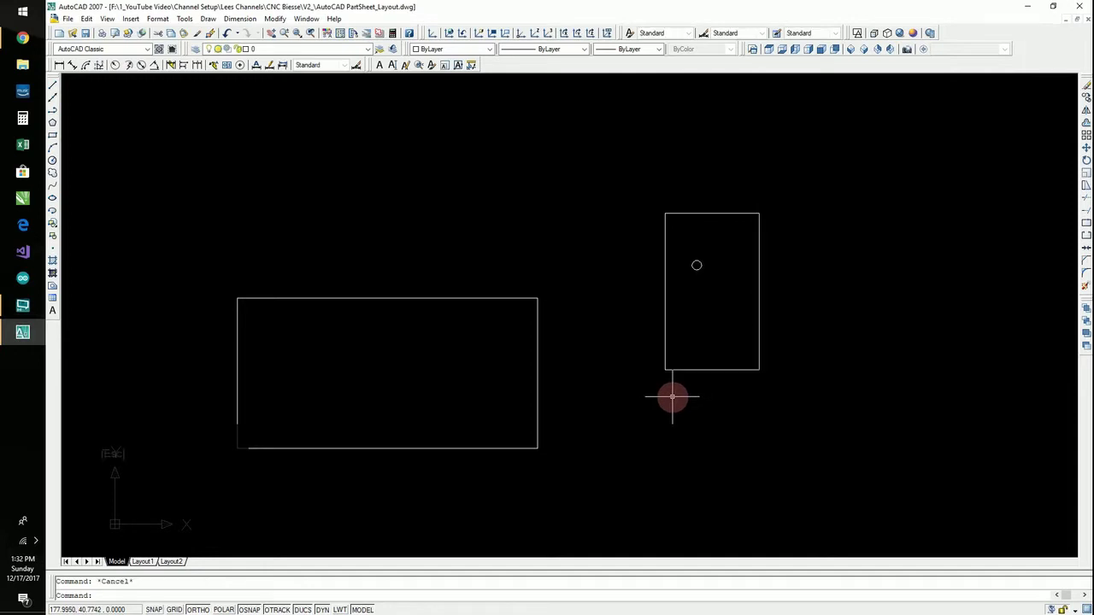
# Select the small rectangle and its circle with a crossing window, and clear the selection.
pyautogui.click(801, 174)
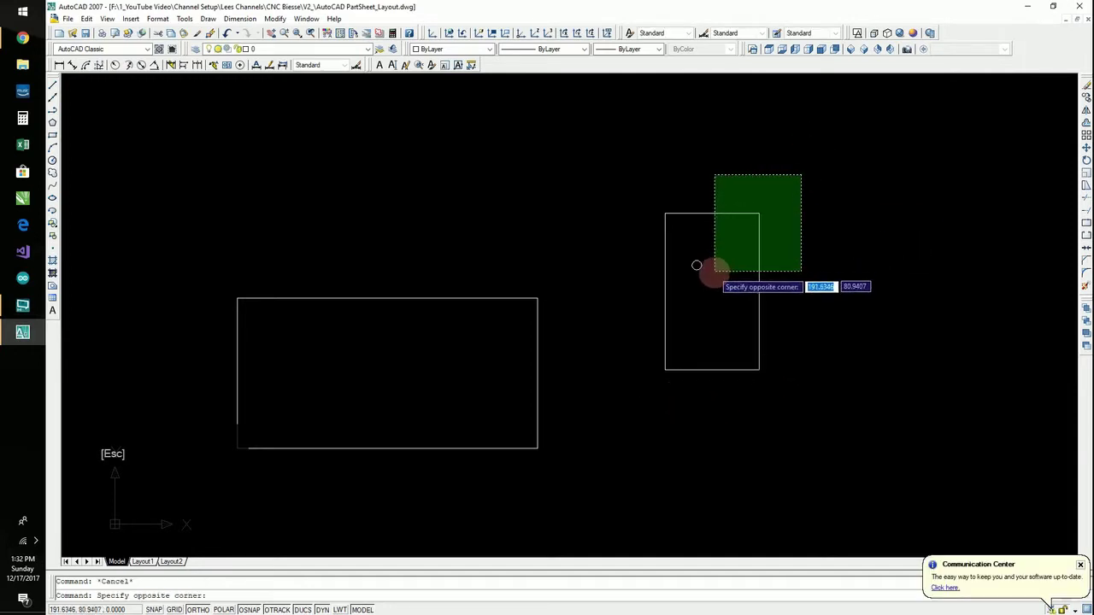
pyautogui.click(696, 266)
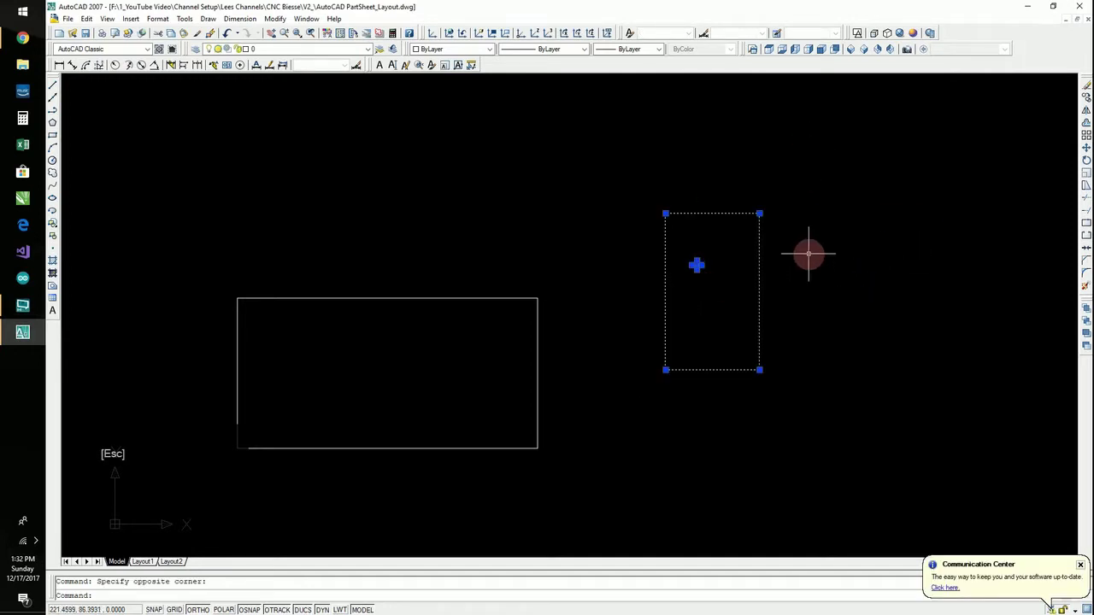
pyautogui.press('Escape')
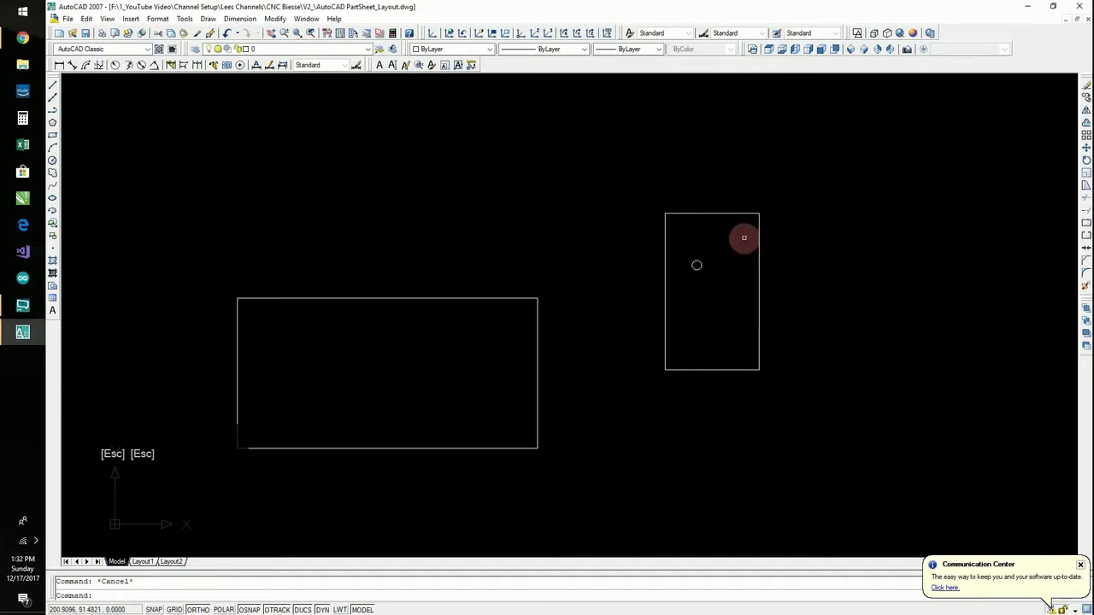
# Select only the circle inside the small rectangle with an enclosing window.
pyautogui.click(629, 189)
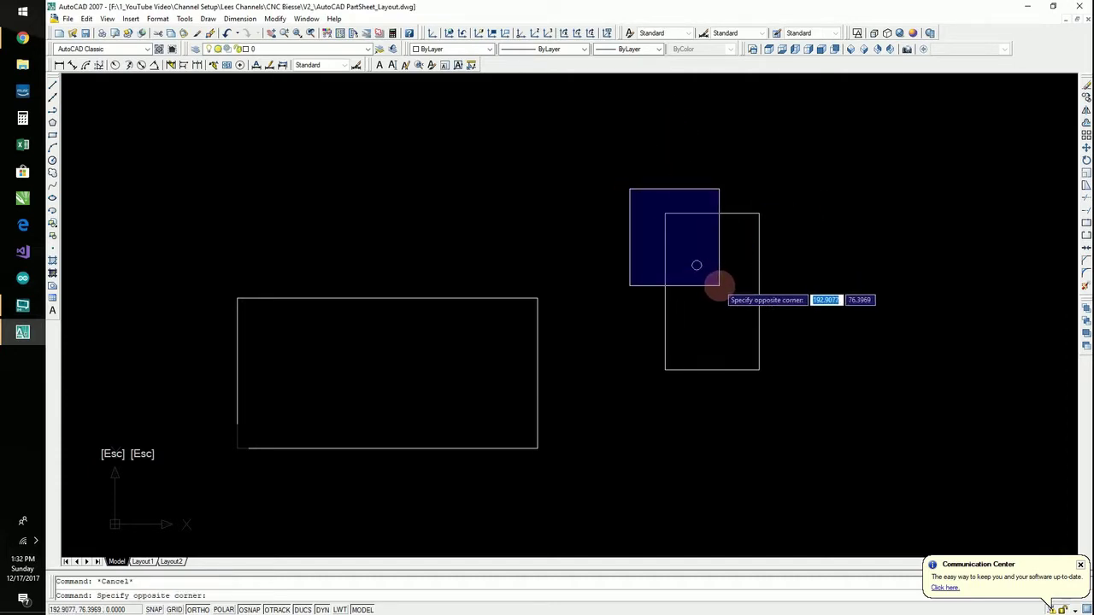
pyautogui.click(718, 284)
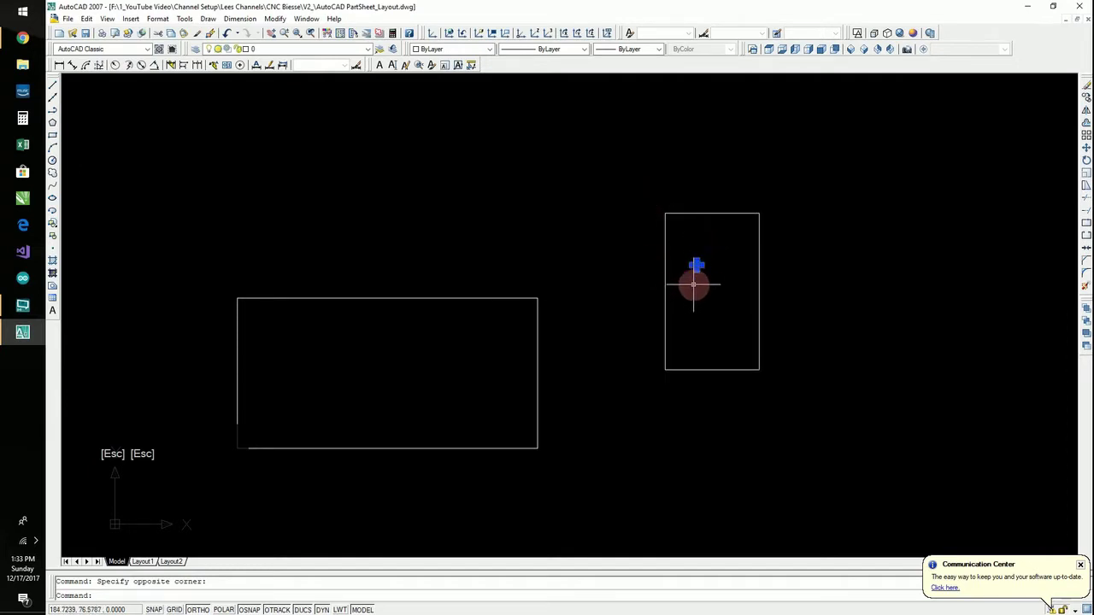
pyautogui.click(645, 174)
pyautogui.click(728, 298)
# Rotate the small rectangle and its circle together by 90 degrees about a point near the rectangle's centre.
pyautogui.click(624, 169)
pyautogui.click(808, 390)
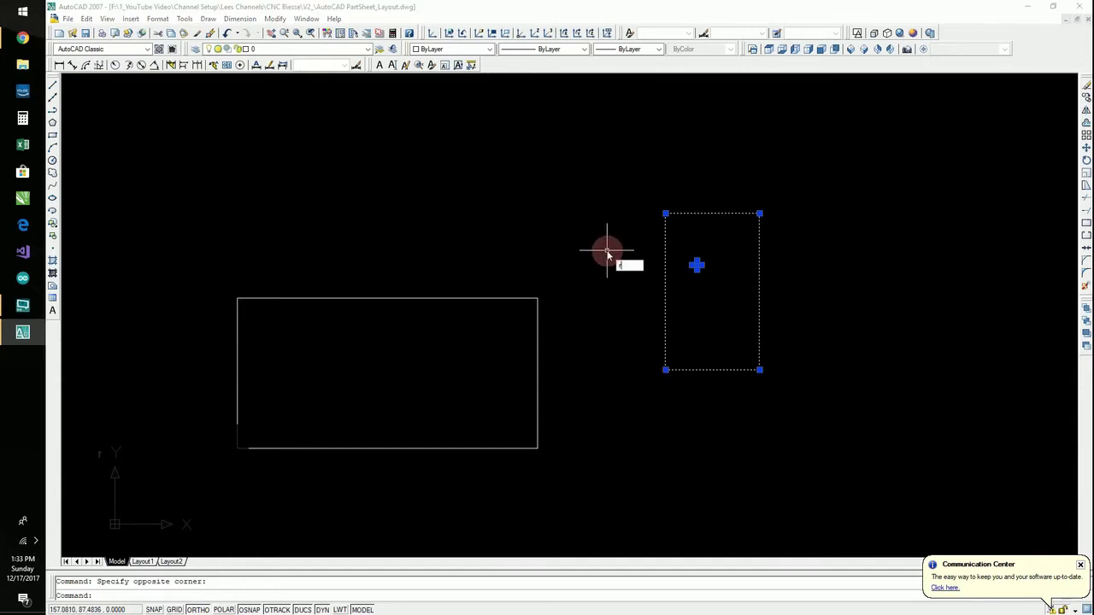
pyautogui.write('otate')
pyautogui.press('Return')
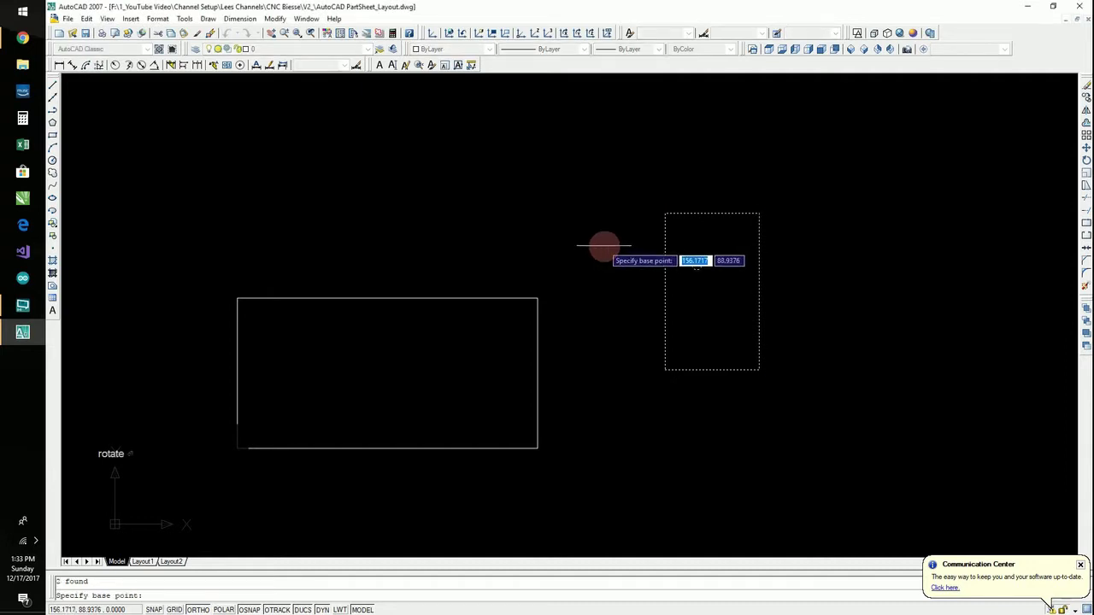
pyautogui.click(711, 299)
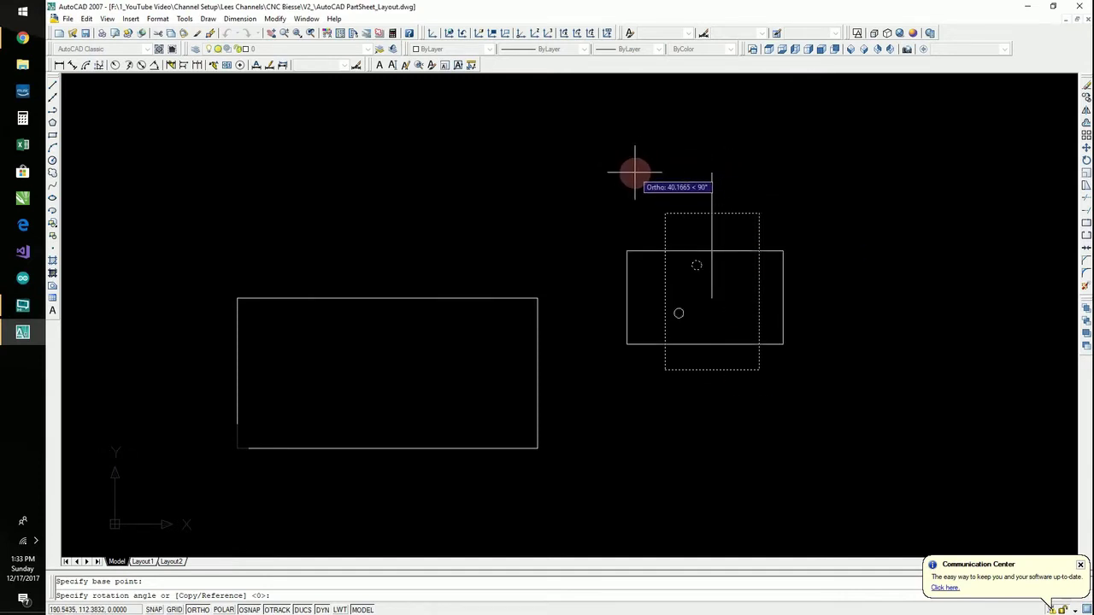
pyautogui.write('90')
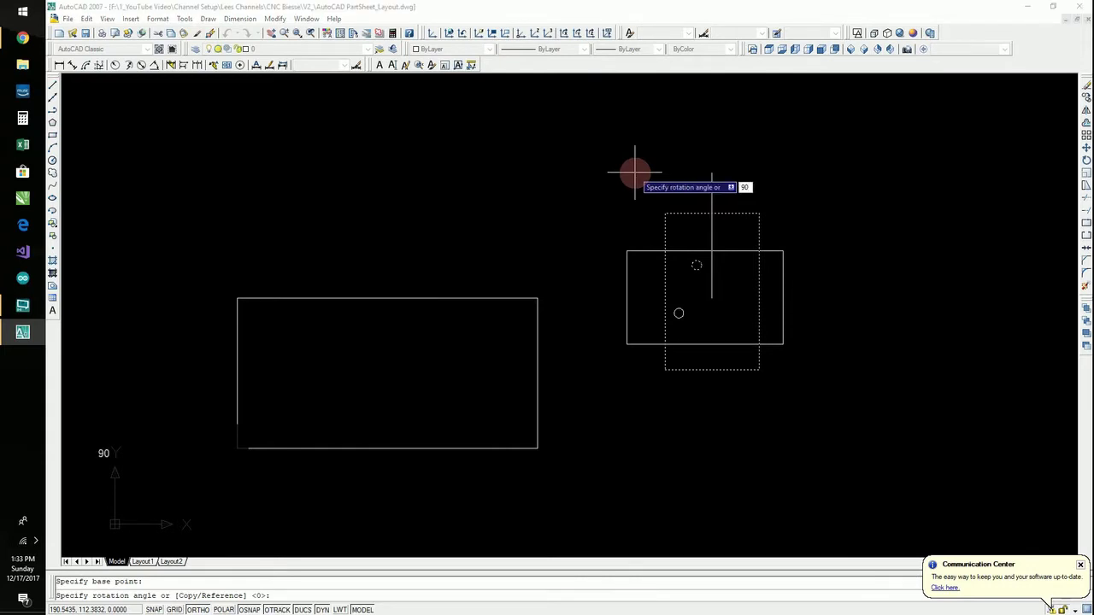
pyautogui.press('Return')
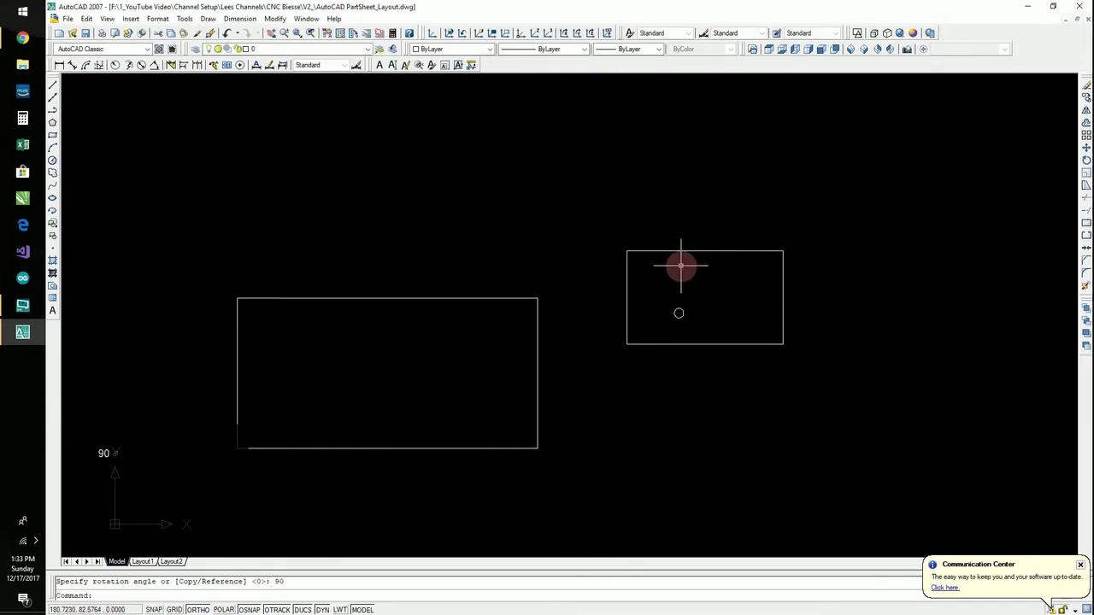
pyautogui.press('Escape')
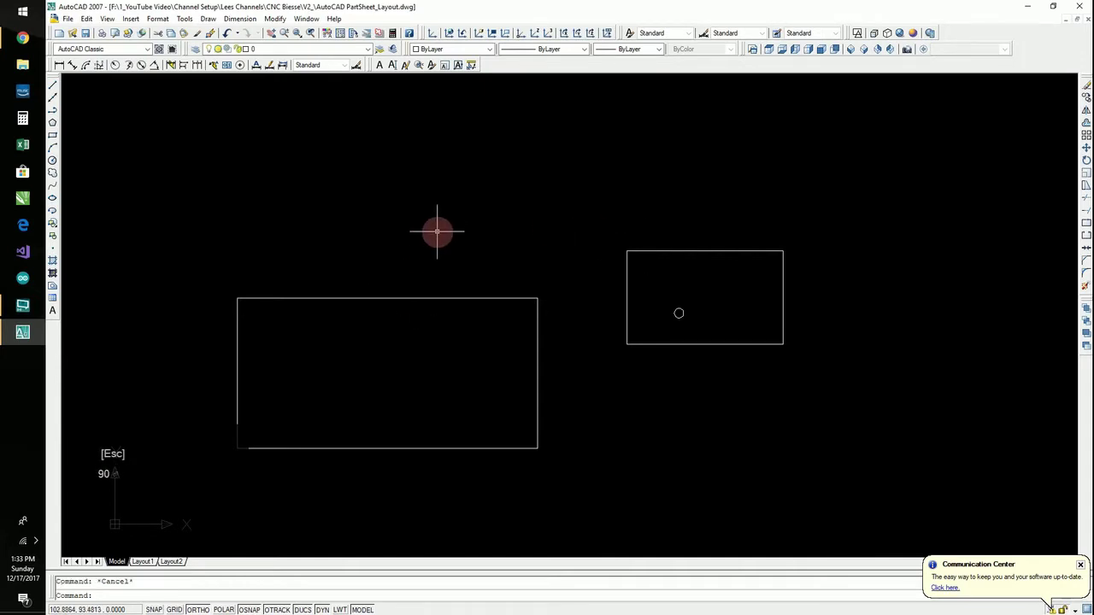
# Offset the large sheet rectangle inward by .375.
pyautogui.write('o')
pyautogui.press('space')
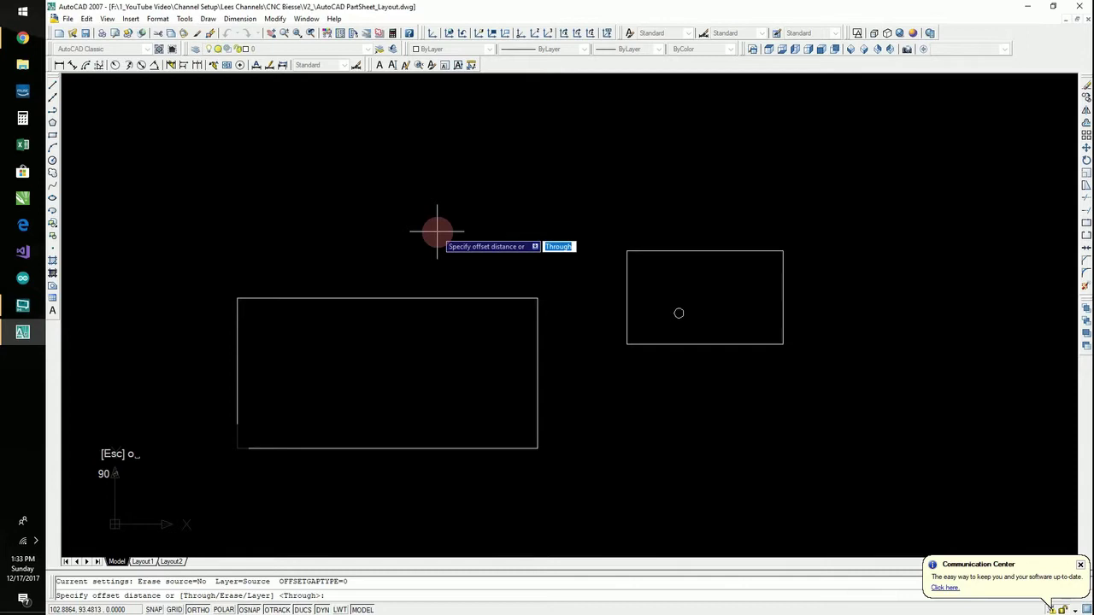
pyautogui.write('.375')
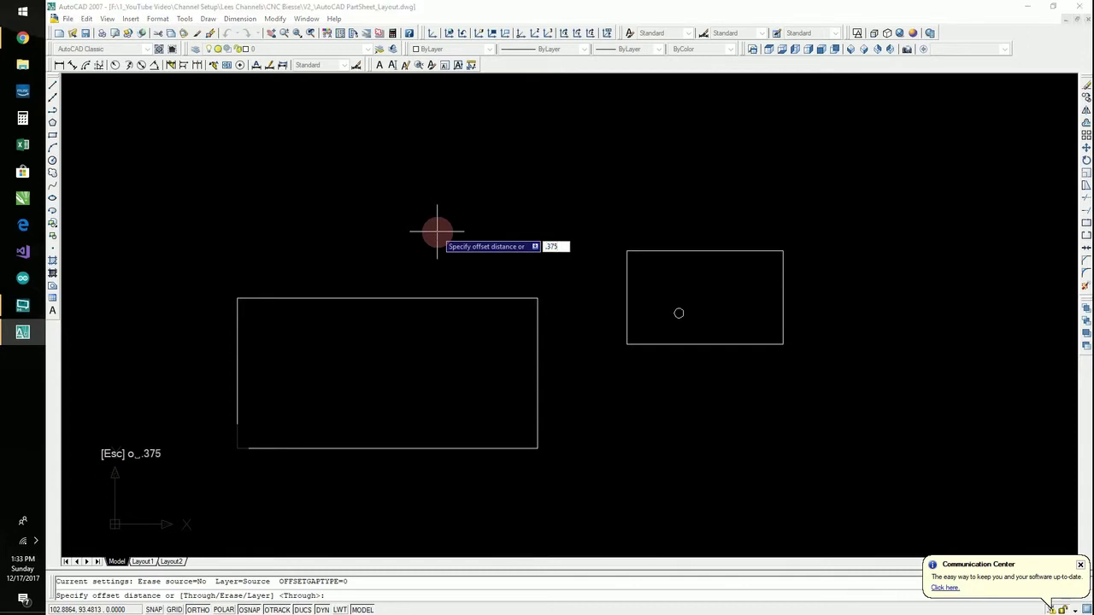
pyautogui.press('Return')
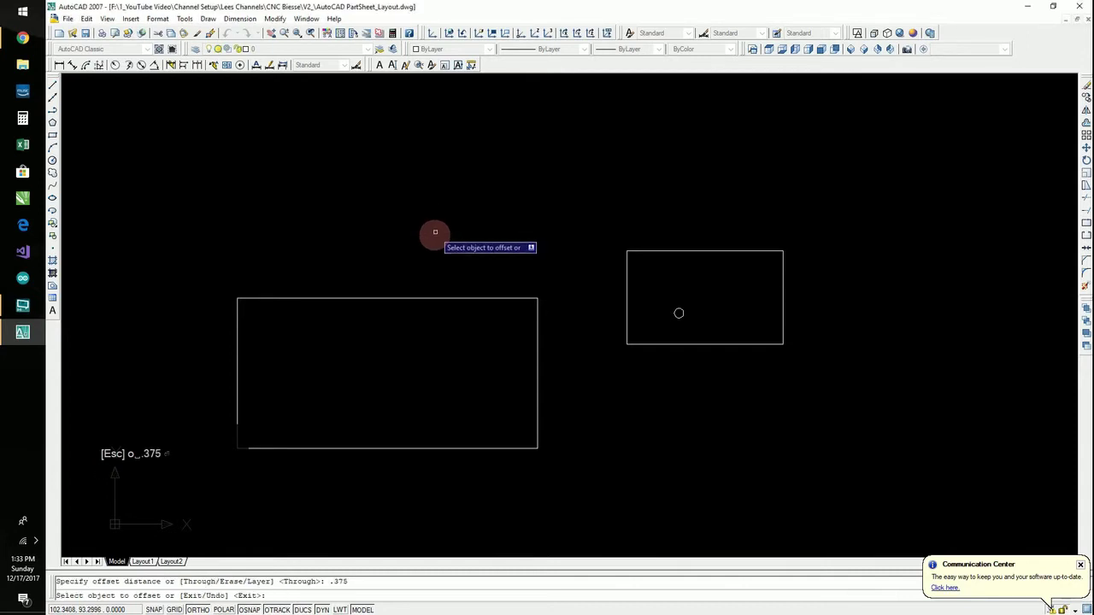
pyautogui.click(419, 298)
pyautogui.click(411, 345)
pyautogui.press('Escape')
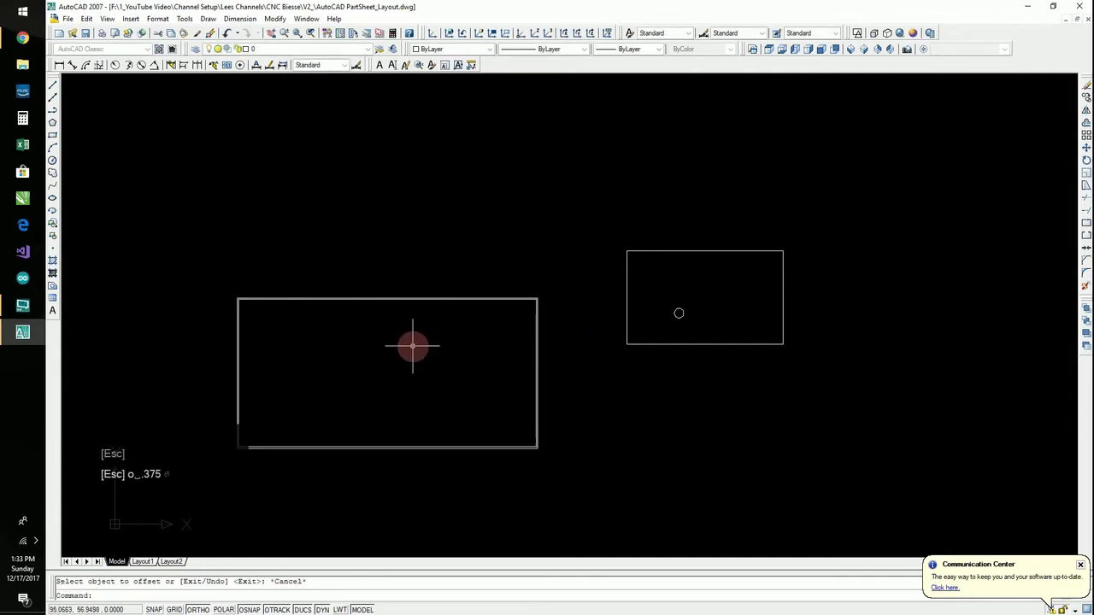
pyautogui.scroll(5, 213, 449)
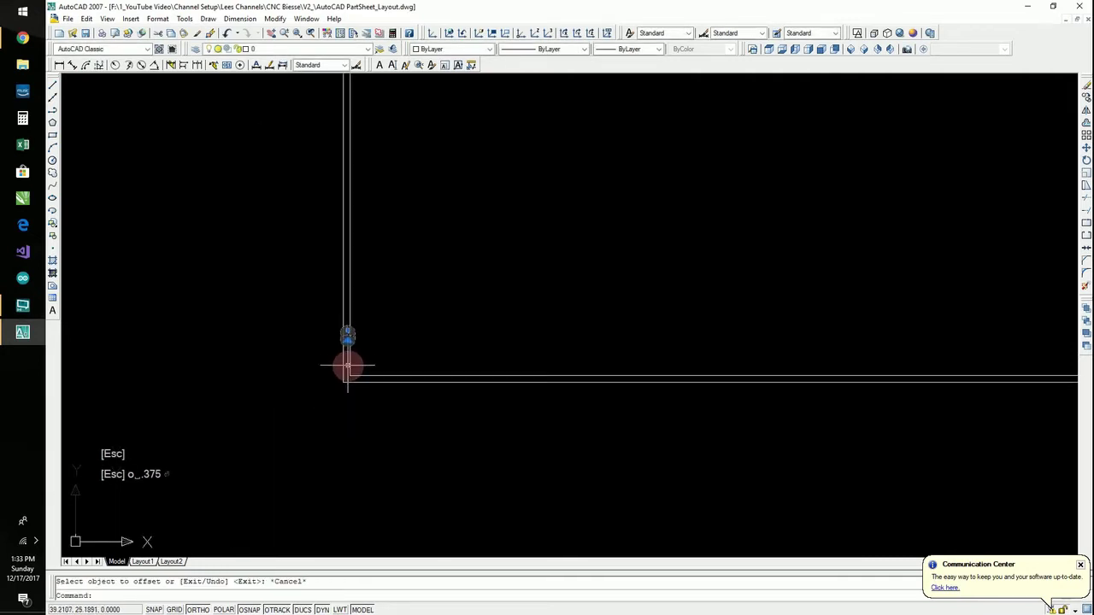
pyautogui.scroll(-6, 351, 373)
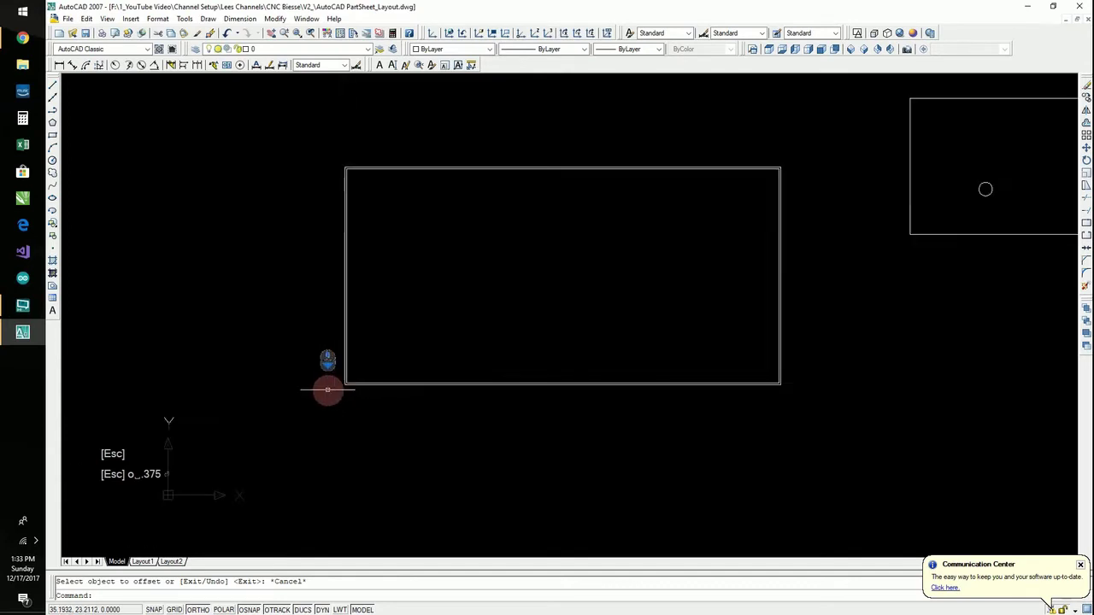
# Move the small rectangle with its circle so its lower-left corner meets the inner offset rectangle's lower-left corner, and save the drawing.
pyautogui.click(661, 183)
pyautogui.click(757, 275)
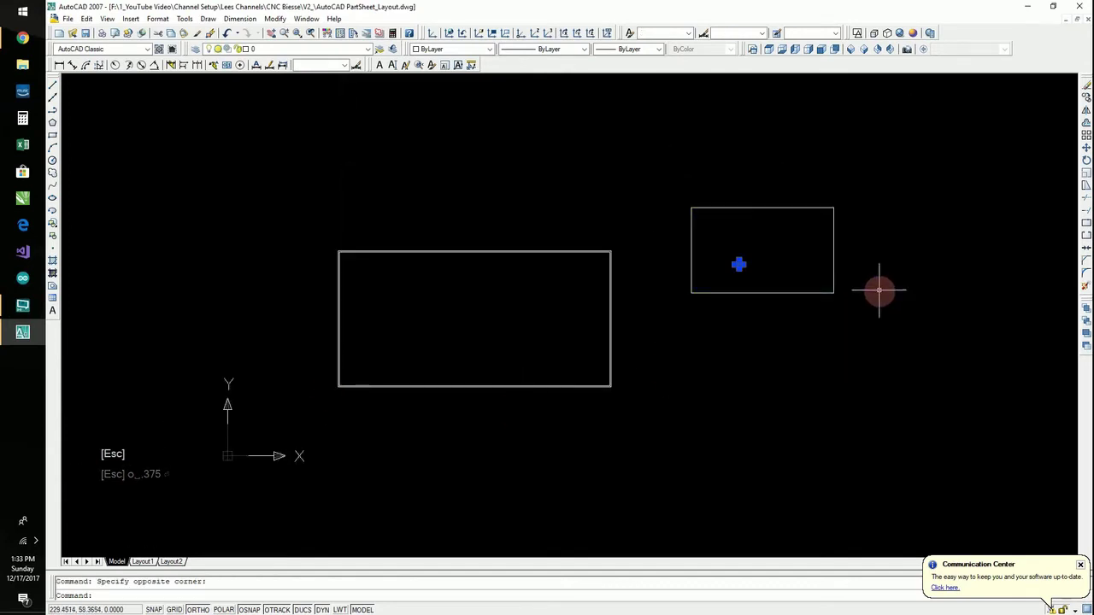
pyautogui.click(649, 147)
pyautogui.click(857, 331)
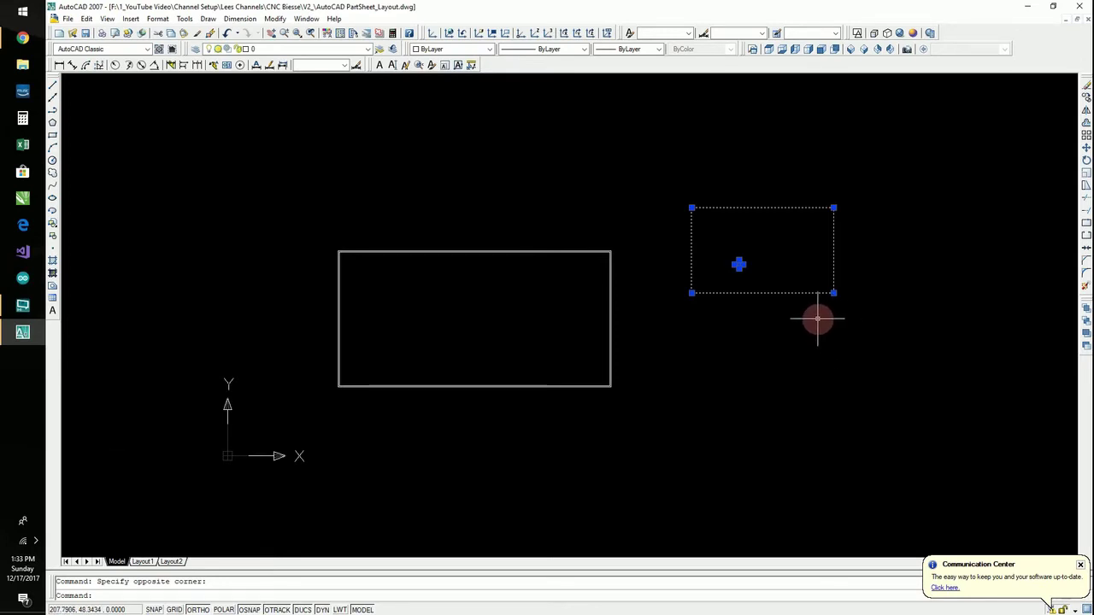
pyautogui.write('m')
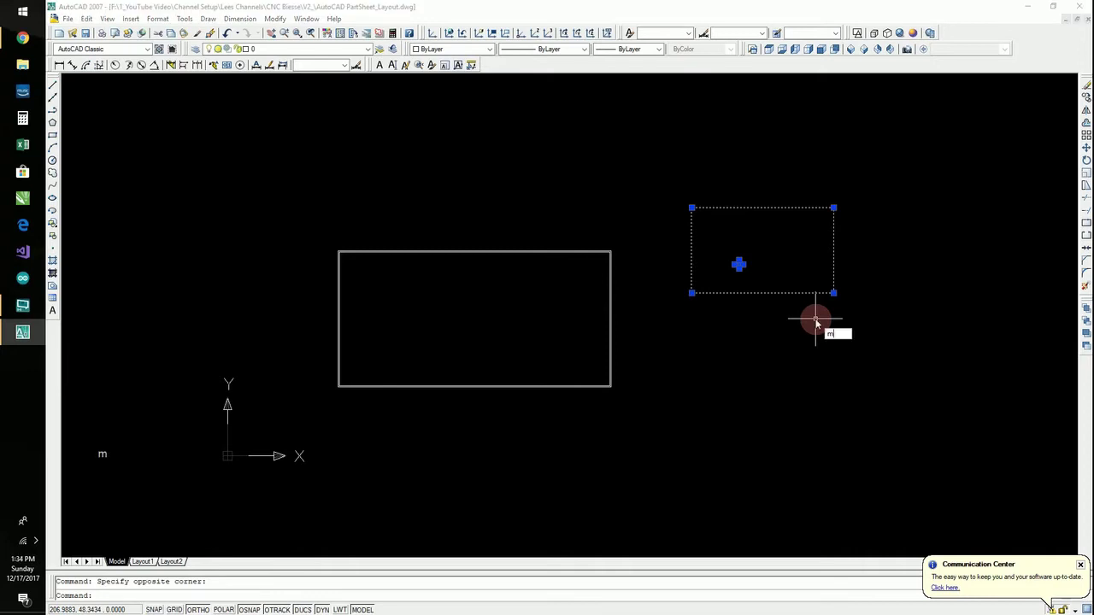
pyautogui.press('space')
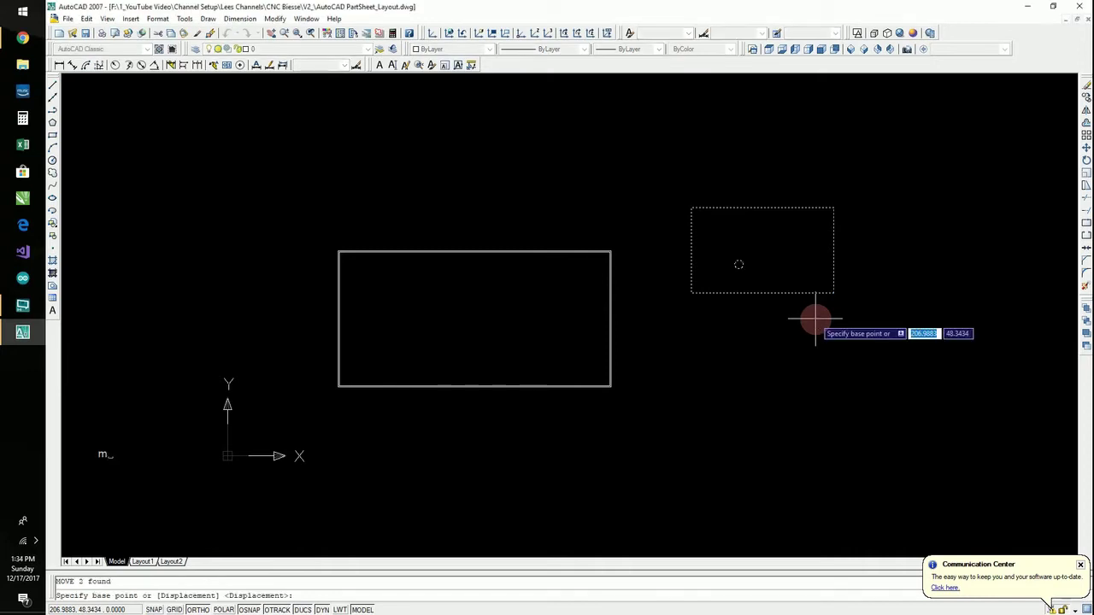
pyautogui.click(691, 293)
pyautogui.scroll(5, 336, 381)
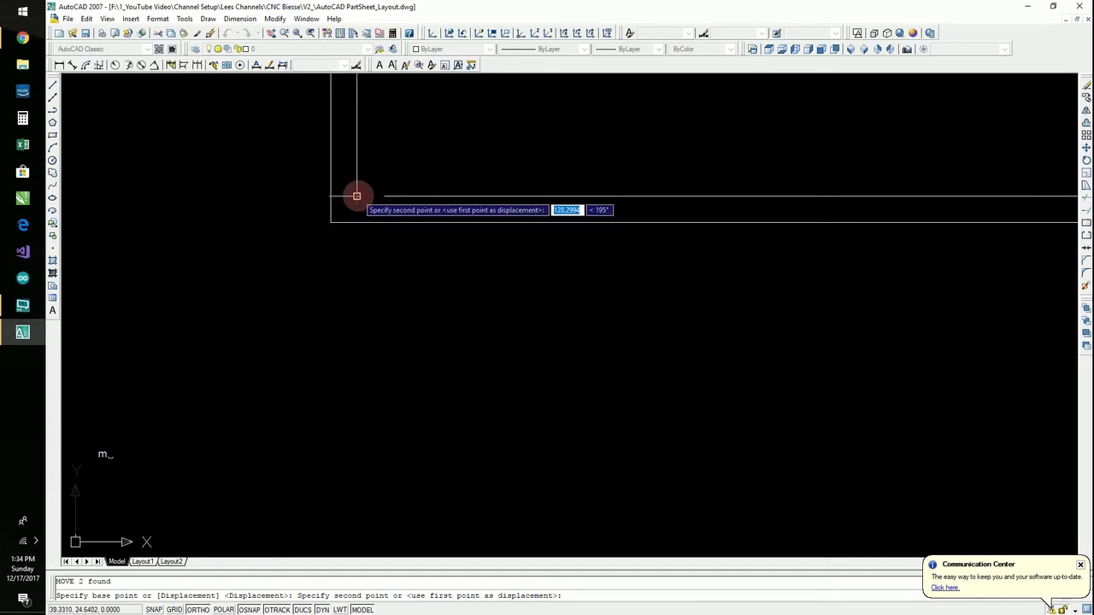
pyautogui.click(356, 196)
pyautogui.scroll(-5, 513, 346)
pyautogui.scroll(-4, 402, 303)
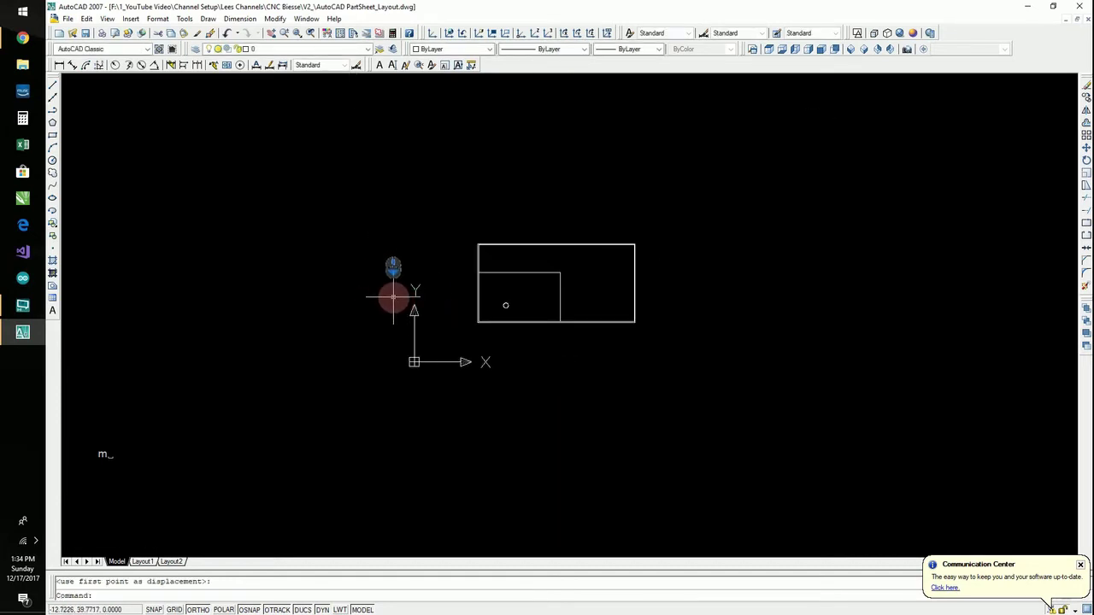
pyautogui.hotkey('ctrl', 's')
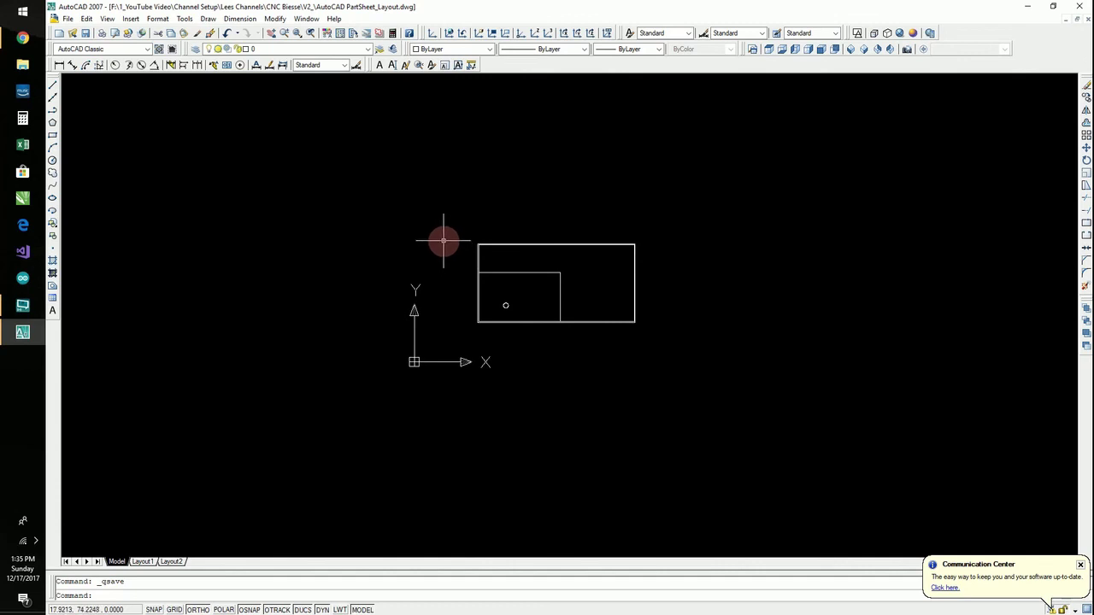
pyautogui.click(27, 309)
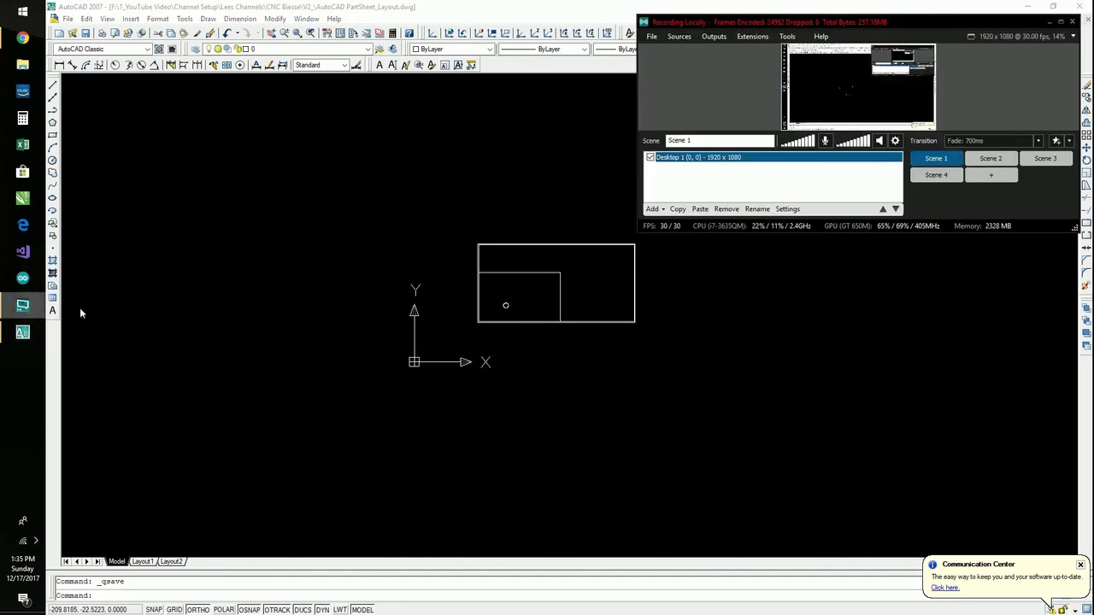
pyautogui.click(712, 37)
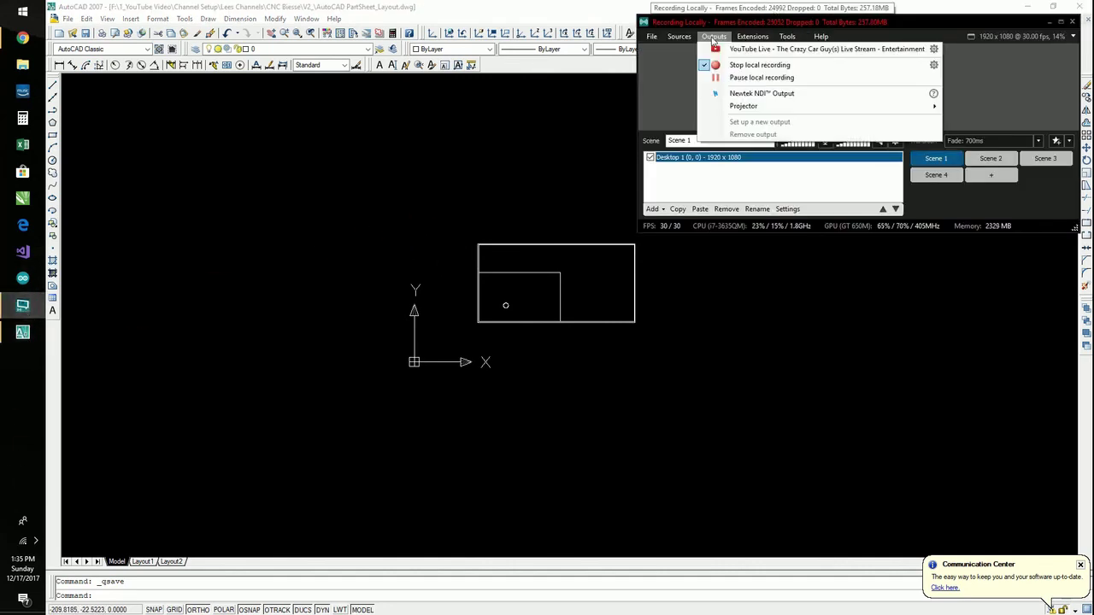